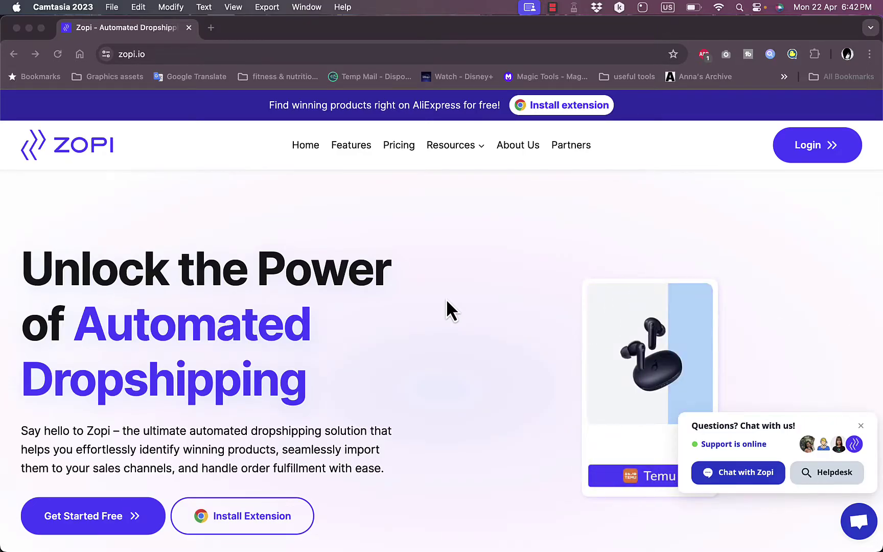
{"action": "scroll", "coordinate": [446, 301], "scroll_direction": "down", "scroll_amount": 2}
{"action": "scroll", "coordinate": [447, 307], "scroll_direction": "down", "scroll_amount": 10}
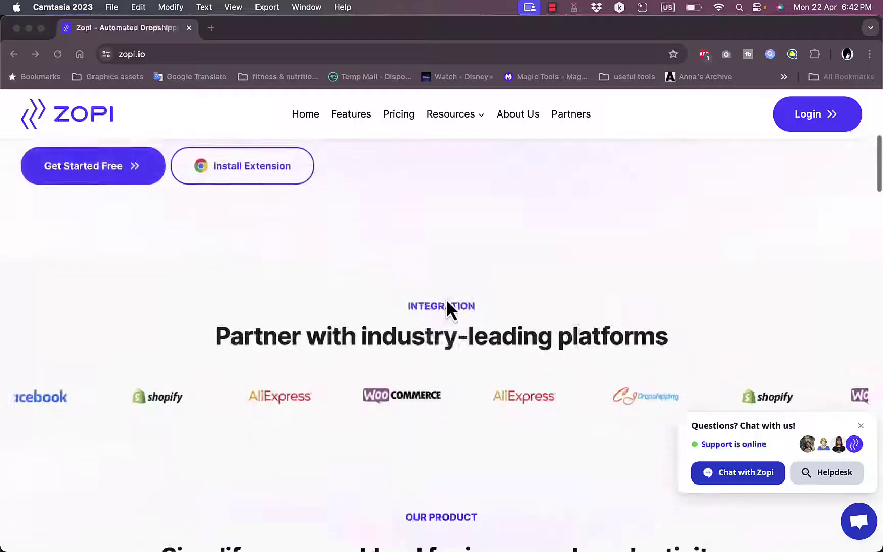
{"action": "scroll", "coordinate": [446, 299], "scroll_direction": "up", "scroll_amount": 7}
{"action": "scroll", "coordinate": [446, 299], "scroll_direction": "down", "scroll_amount": 2}
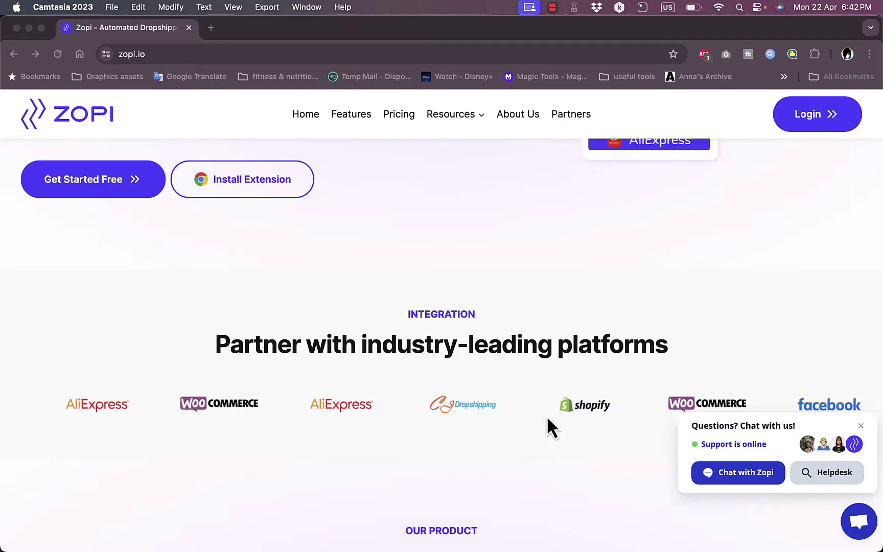
{"action": "scroll", "coordinate": [529, 399], "scroll_direction": "down", "scroll_amount": 8}
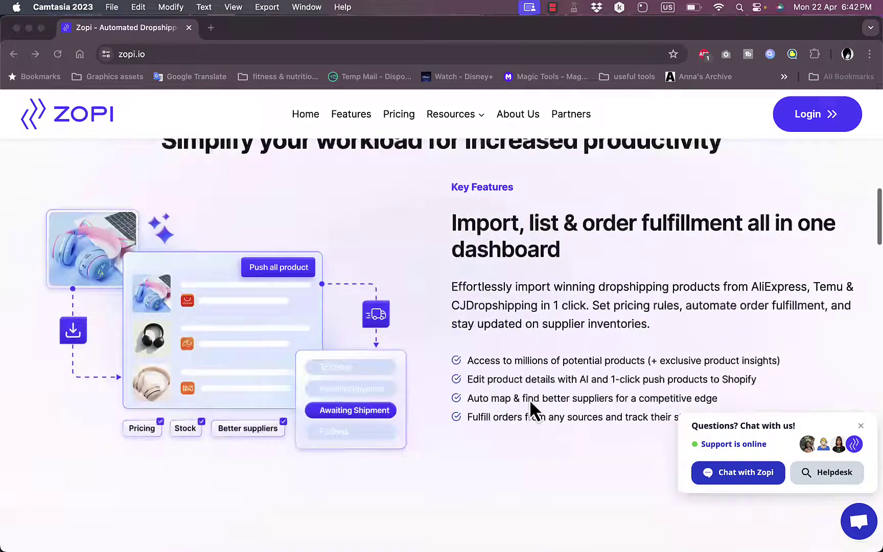
{"action": "scroll", "coordinate": [529, 399], "scroll_direction": "up", "scroll_amount": 2}
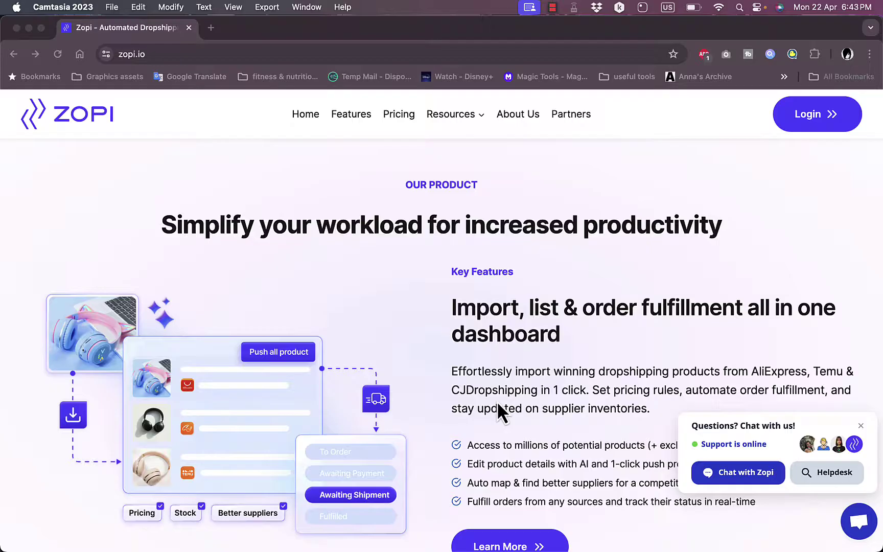
{"action": "scroll", "coordinate": [496, 401], "scroll_direction": "down", "scroll_amount": 10}
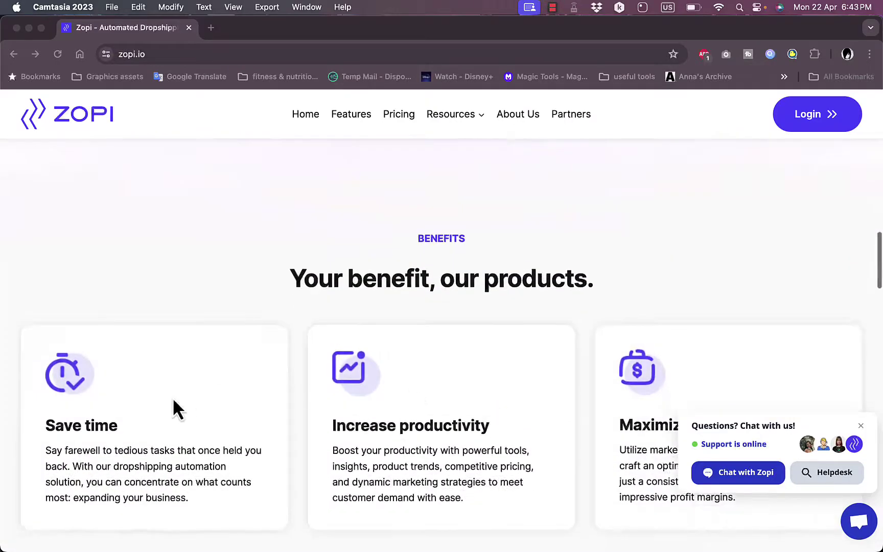
{"action": "scroll", "coordinate": [573, 455], "scroll_direction": "down", "scroll_amount": 12}
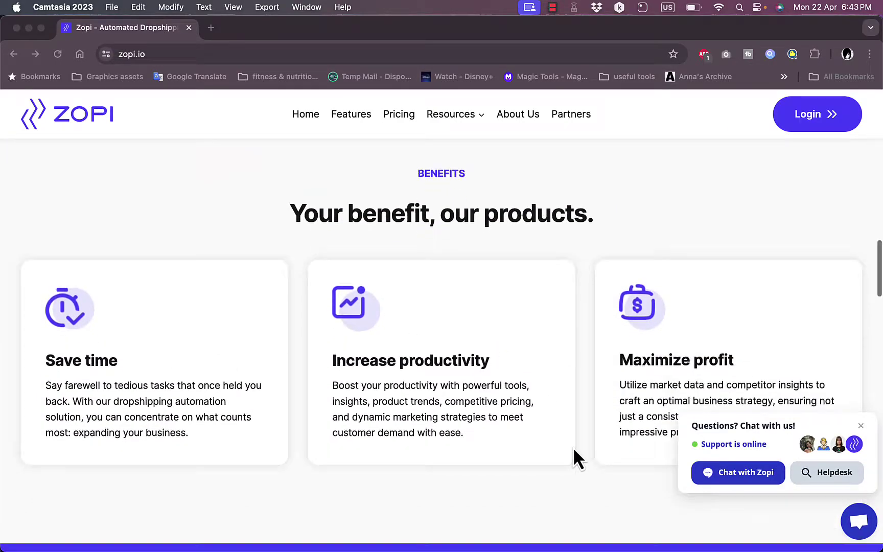
{"action": "scroll", "coordinate": [573, 456], "scroll_direction": "down", "scroll_amount": 12}
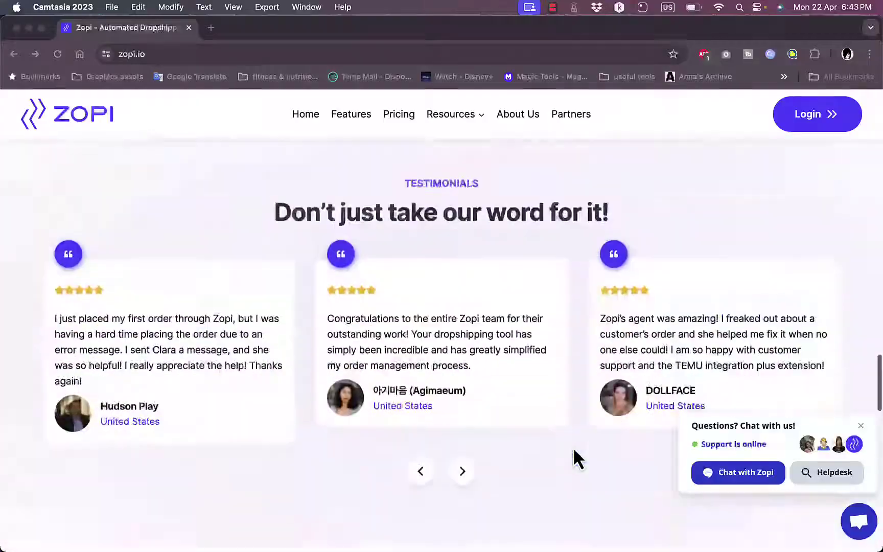
{"action": "scroll", "coordinate": [216, 345], "scroll_direction": "up", "scroll_amount": 2}
{"action": "scroll", "coordinate": [406, 321], "scroll_direction": "down", "scroll_amount": 2}
{"action": "scroll", "coordinate": [405, 318], "scroll_direction": "down", "scroll_amount": 15}
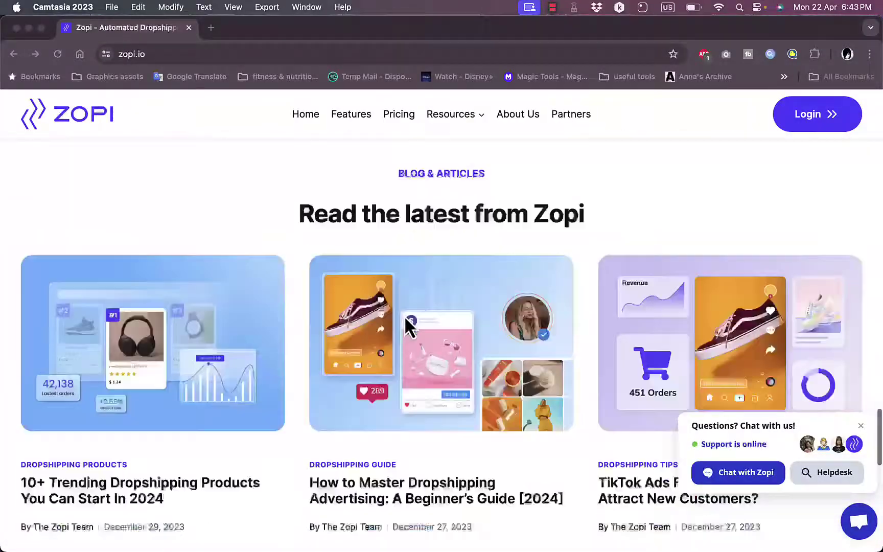
{"action": "scroll", "coordinate": [405, 329], "scroll_direction": "up", "scroll_amount": 20}
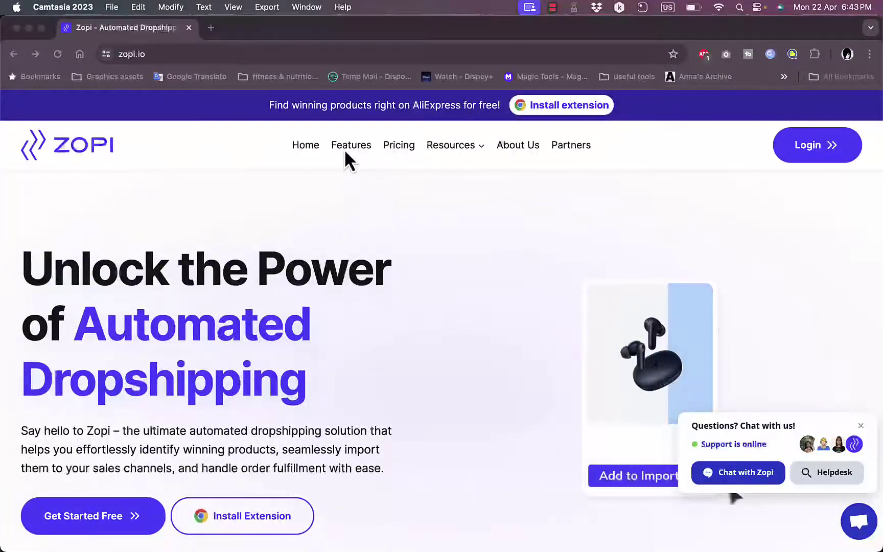
- Go to Features, read down the Omni Dropship benefits to Integration Market, then reload the page
{"action": "left_click", "coordinate": [346, 145]}
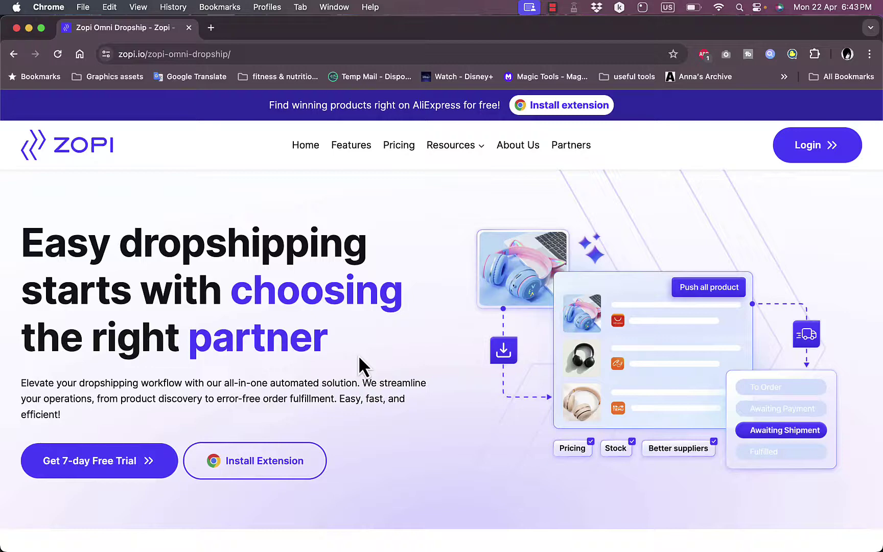
{"action": "scroll", "coordinate": [358, 355], "scroll_direction": "down", "scroll_amount": 8}
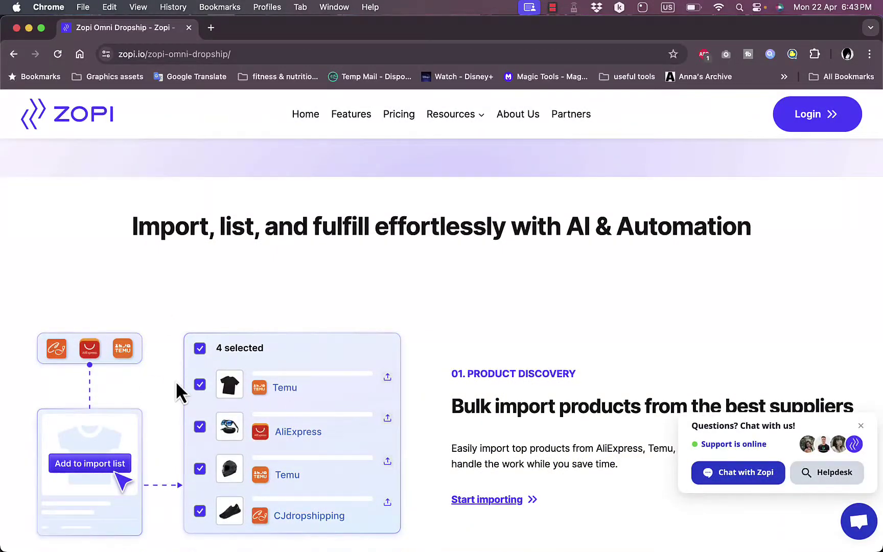
{"action": "scroll", "coordinate": [466, 354], "scroll_direction": "down", "scroll_amount": 5}
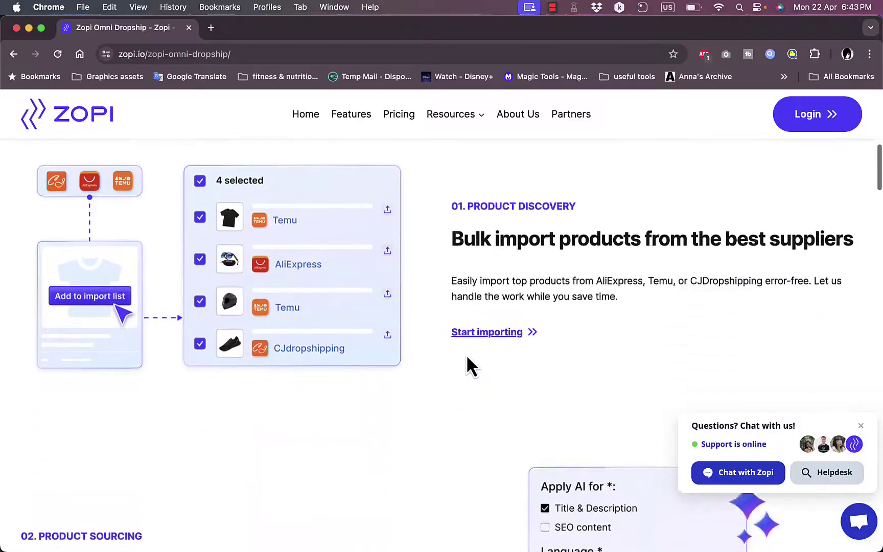
{"action": "scroll", "coordinate": [506, 378], "scroll_direction": "down", "scroll_amount": 2}
{"action": "scroll", "coordinate": [511, 380], "scroll_direction": "down", "scroll_amount": 2}
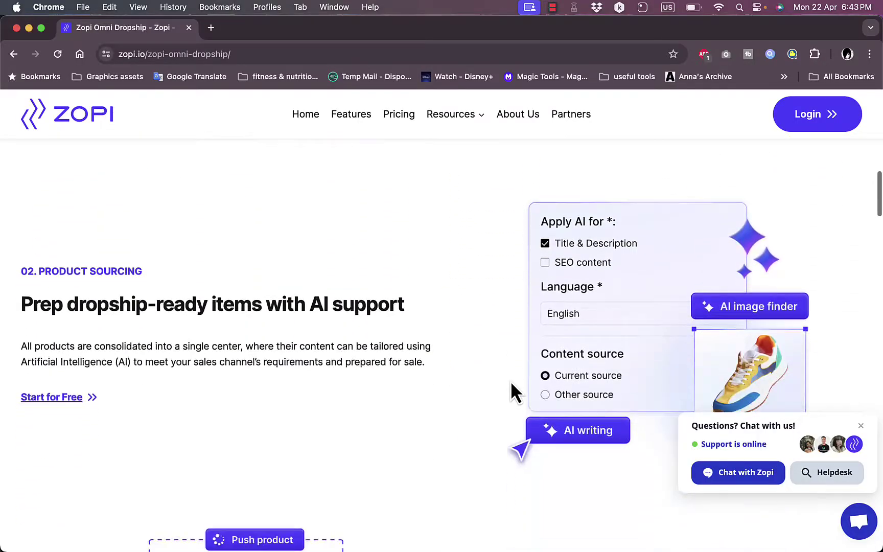
{"action": "scroll", "coordinate": [391, 345], "scroll_direction": "down", "scroll_amount": 1}
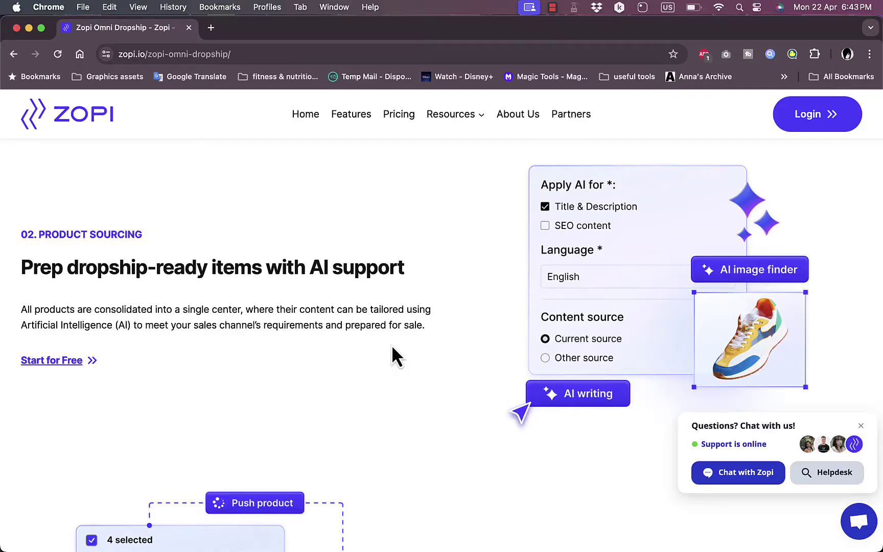
{"action": "scroll", "coordinate": [392, 347], "scroll_direction": "down", "scroll_amount": 6}
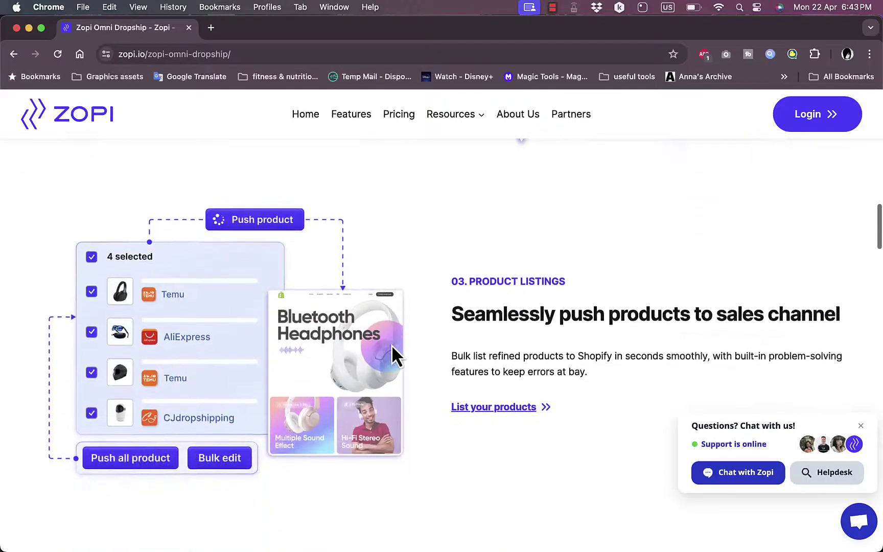
{"action": "scroll", "coordinate": [511, 314], "scroll_direction": "down", "scroll_amount": 2}
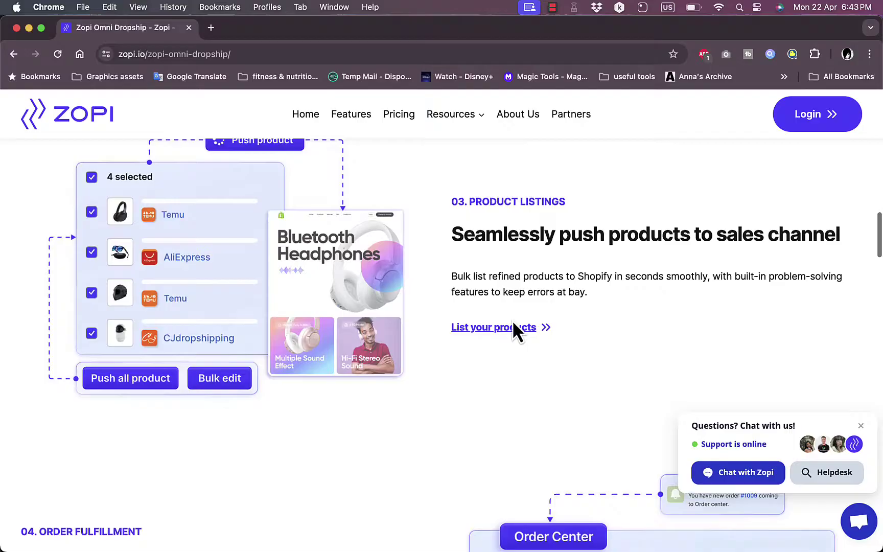
{"action": "scroll", "coordinate": [556, 311], "scroll_direction": "down", "scroll_amount": 8}
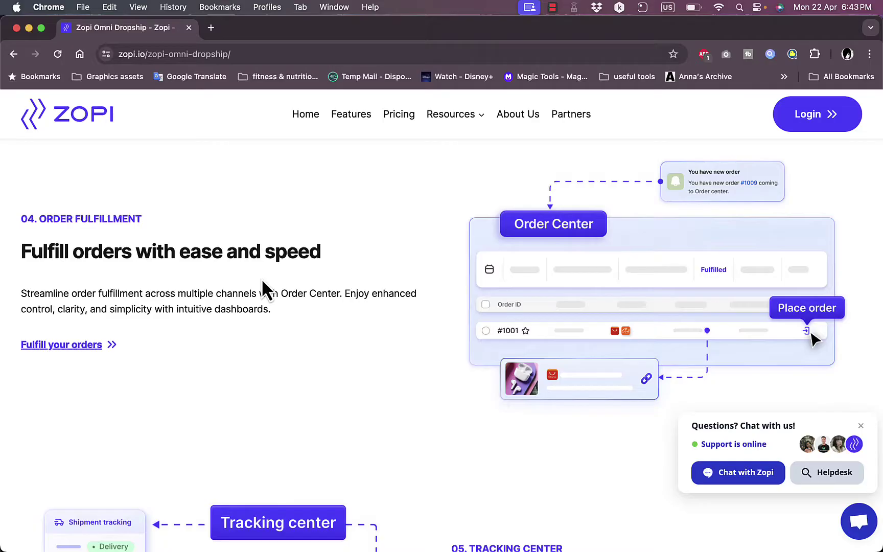
{"action": "scroll", "coordinate": [262, 281], "scroll_direction": "down", "scroll_amount": 9}
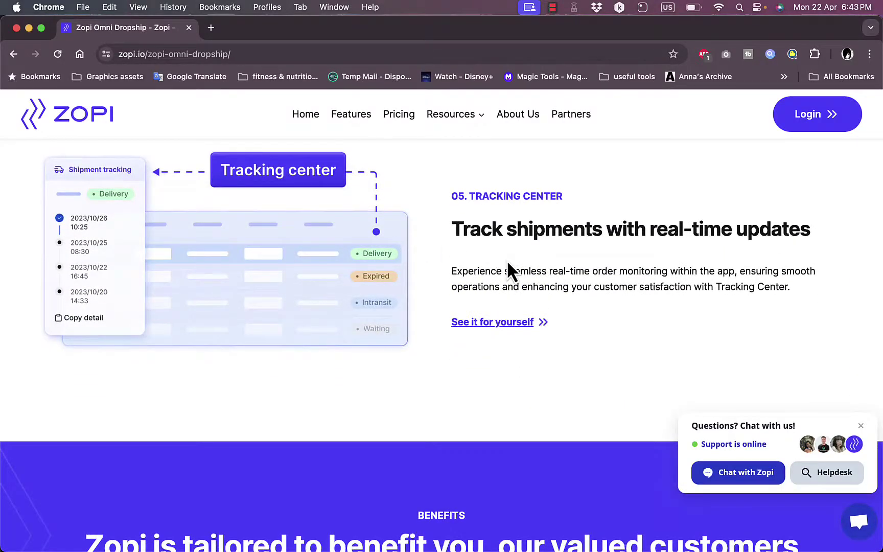
{"action": "scroll", "coordinate": [507, 263], "scroll_direction": "down", "scroll_amount": 8}
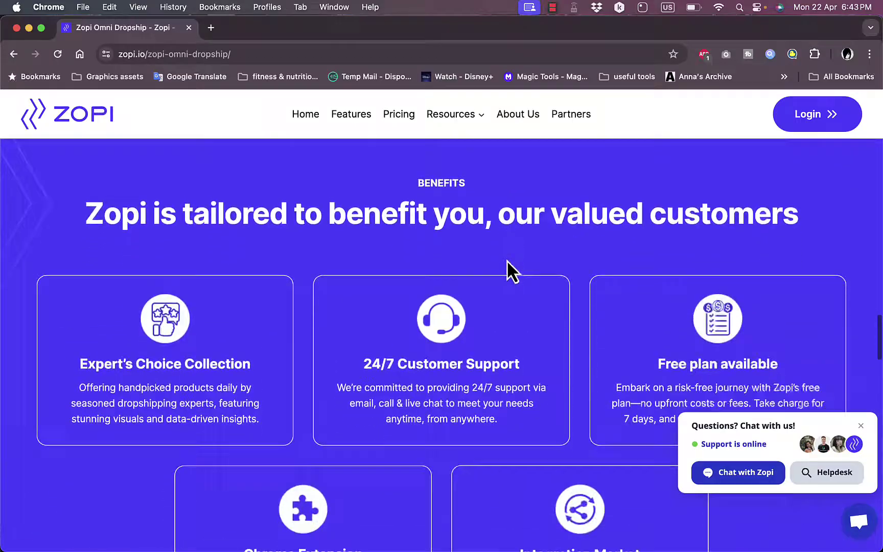
{"action": "scroll", "coordinate": [507, 260], "scroll_direction": "down", "scroll_amount": 4}
{"action": "scroll", "coordinate": [507, 261], "scroll_direction": "up", "scroll_amount": 2}
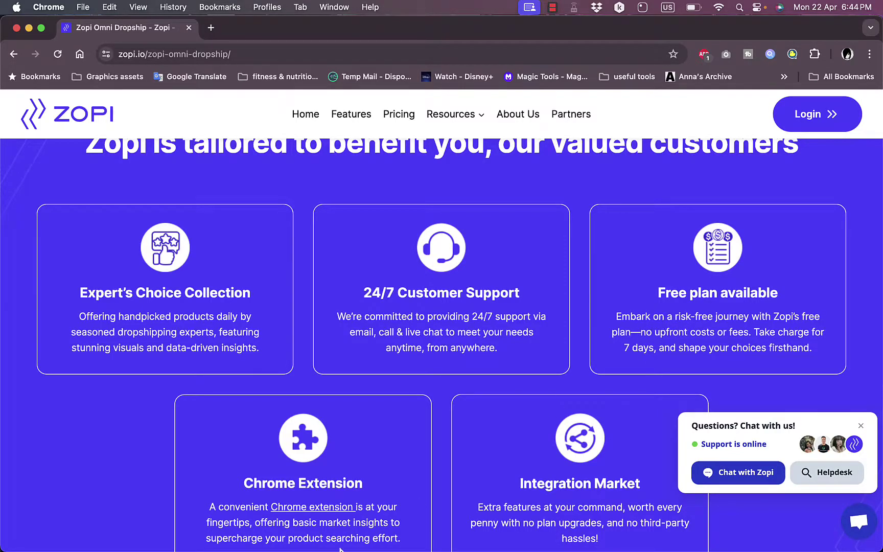
{"action": "scroll", "coordinate": [330, 474], "scroll_direction": "down", "scroll_amount": 4}
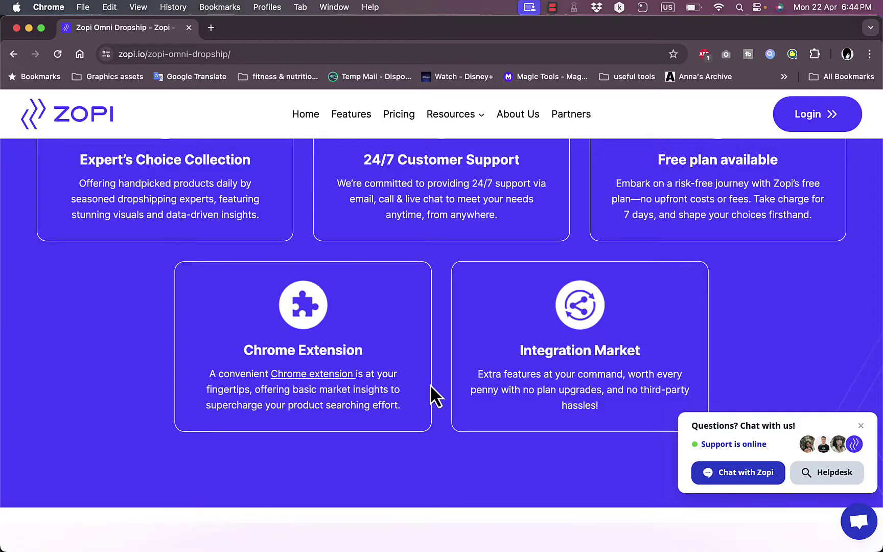
{"action": "scroll", "coordinate": [430, 384], "scroll_direction": "down", "scroll_amount": 15}
{"action": "scroll", "coordinate": [429, 384], "scroll_direction": "up", "scroll_amount": 15}
{"action": "key", "text": "super+r"}
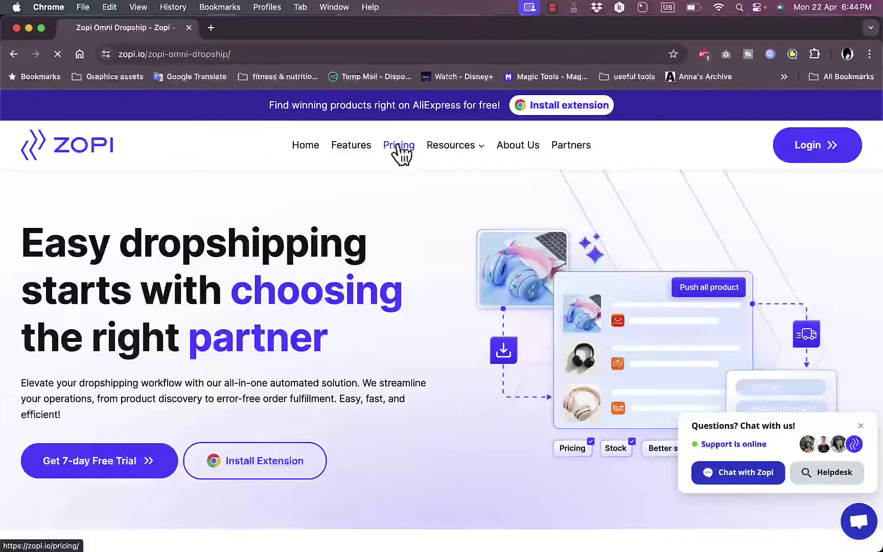
{"action": "left_click", "coordinate": [399, 146]}
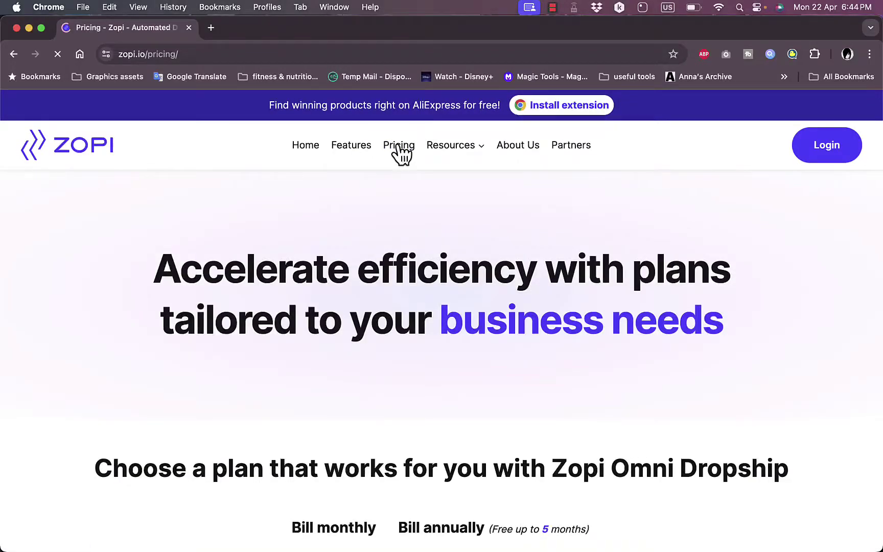
{"action": "scroll", "coordinate": [414, 274], "scroll_direction": "down", "scroll_amount": 8}
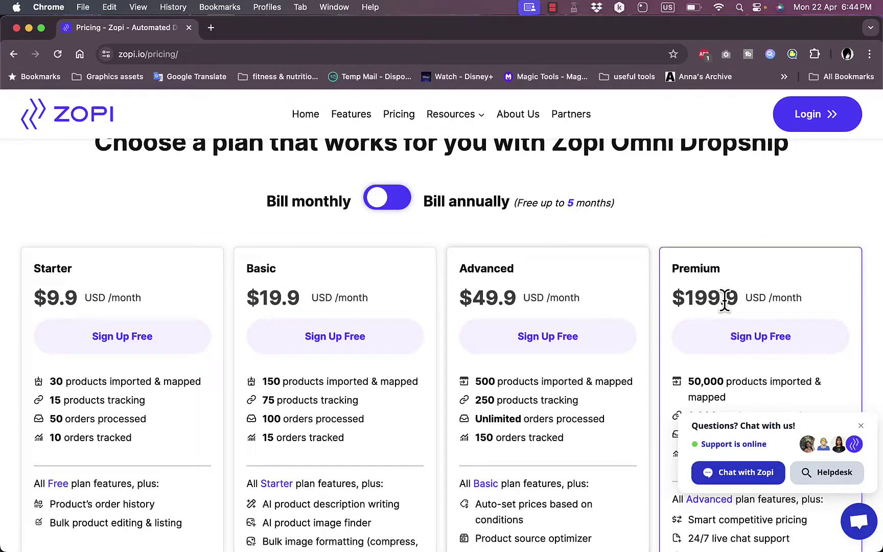
{"action": "scroll", "coordinate": [488, 309], "scroll_direction": "down", "scroll_amount": 10}
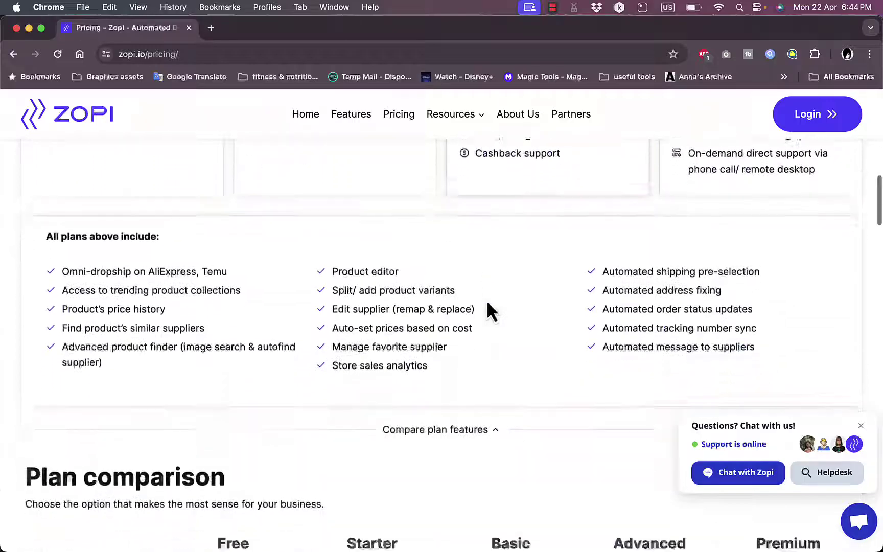
{"action": "scroll", "coordinate": [486, 302], "scroll_direction": "down", "scroll_amount": 3}
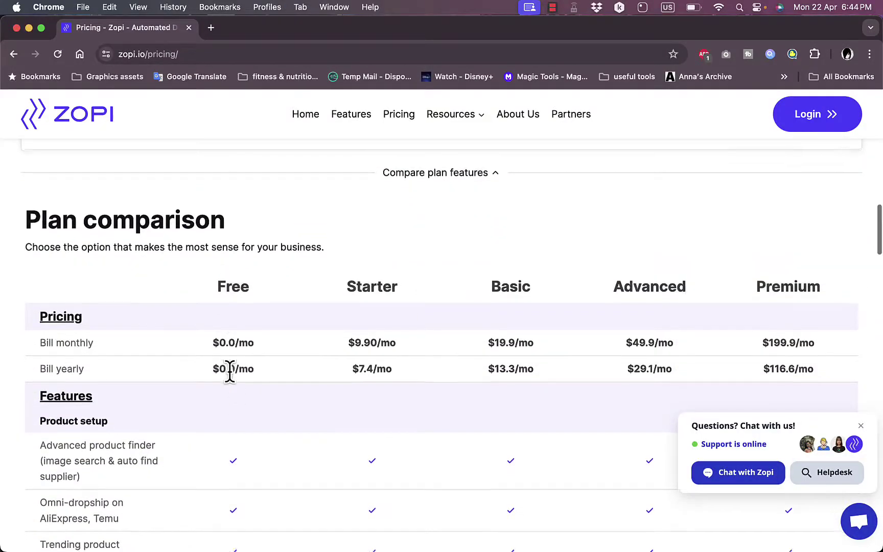
{"action": "scroll", "coordinate": [230, 373], "scroll_direction": "up", "scroll_amount": 15}
{"action": "scroll", "coordinate": [231, 376], "scroll_direction": "down", "scroll_amount": 7}
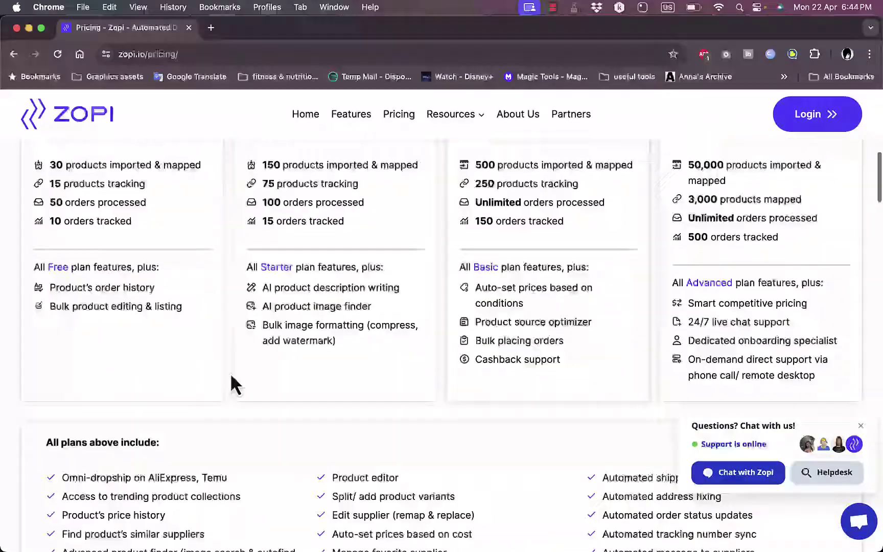
{"action": "scroll", "coordinate": [231, 376], "scroll_direction": "up", "scroll_amount": 7}
- Switch pricing to Bill annually and scroll through the Plan comparison table and back up
{"action": "left_click", "coordinate": [400, 360]}
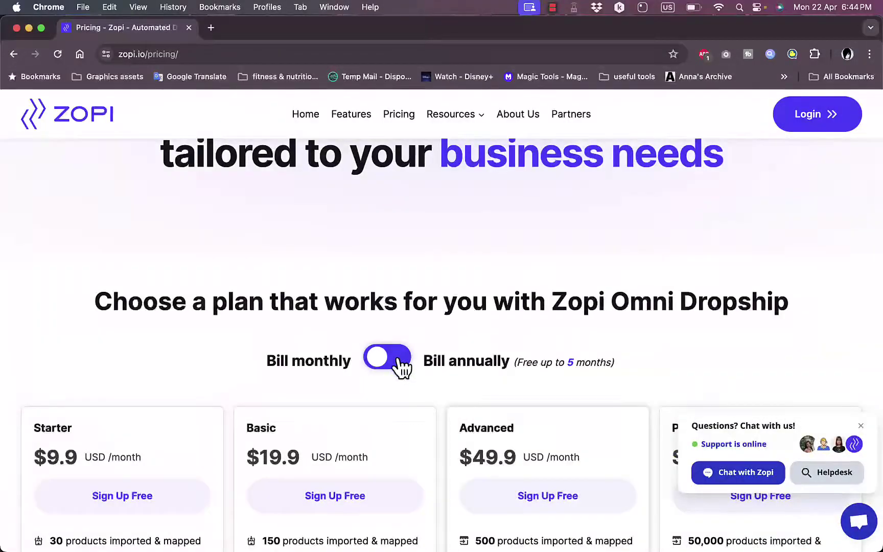
{"action": "scroll", "coordinate": [79, 458], "scroll_direction": "down", "scroll_amount": 3}
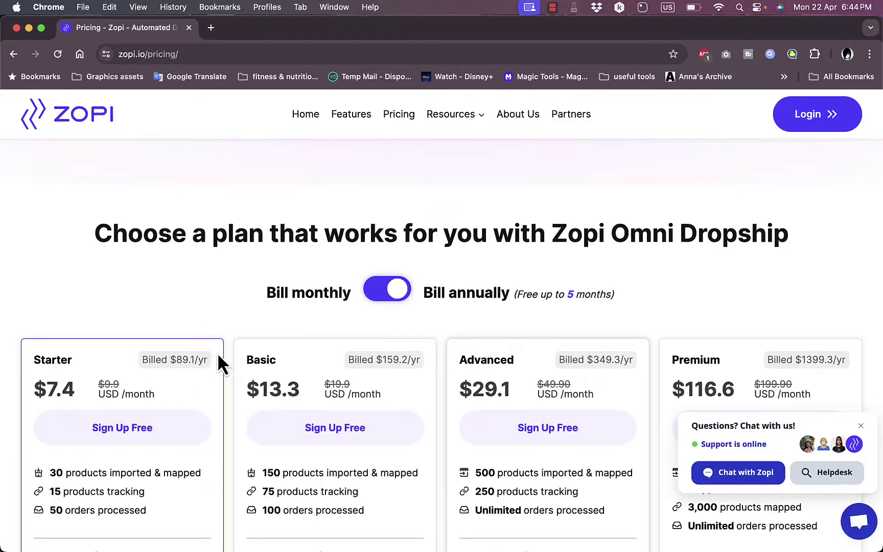
{"action": "scroll", "coordinate": [262, 360], "scroll_direction": "down", "scroll_amount": 15}
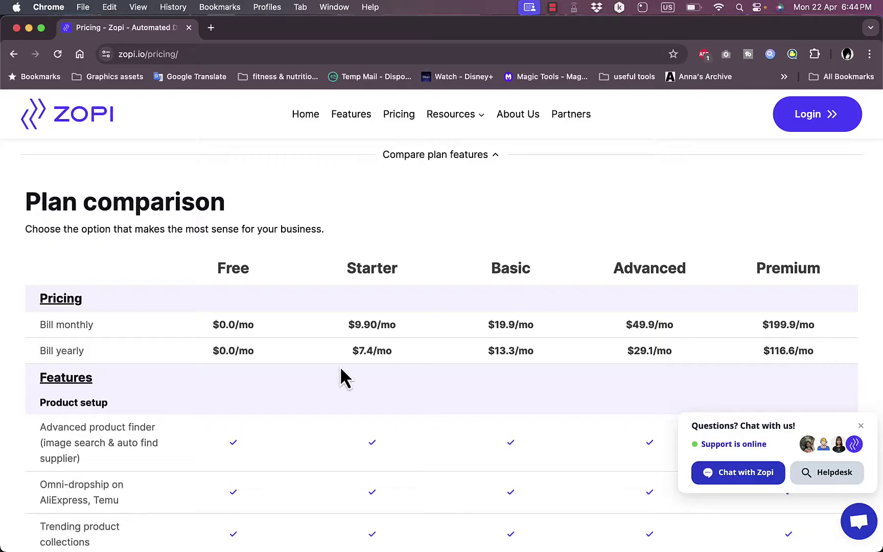
{"action": "scroll", "coordinate": [340, 366], "scroll_direction": "down", "scroll_amount": 12}
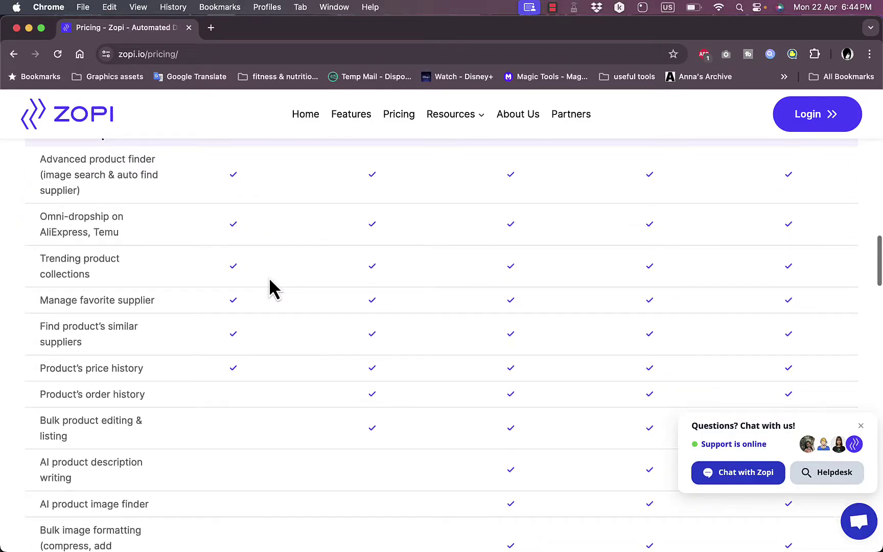
{"action": "scroll", "coordinate": [522, 395], "scroll_direction": "down", "scroll_amount": 12}
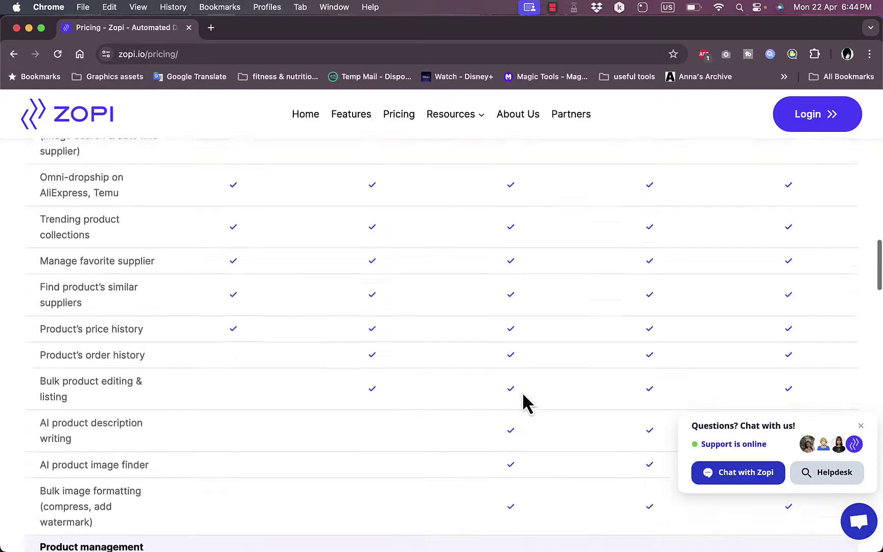
{"action": "scroll", "coordinate": [522, 399], "scroll_direction": "down", "scroll_amount": 2}
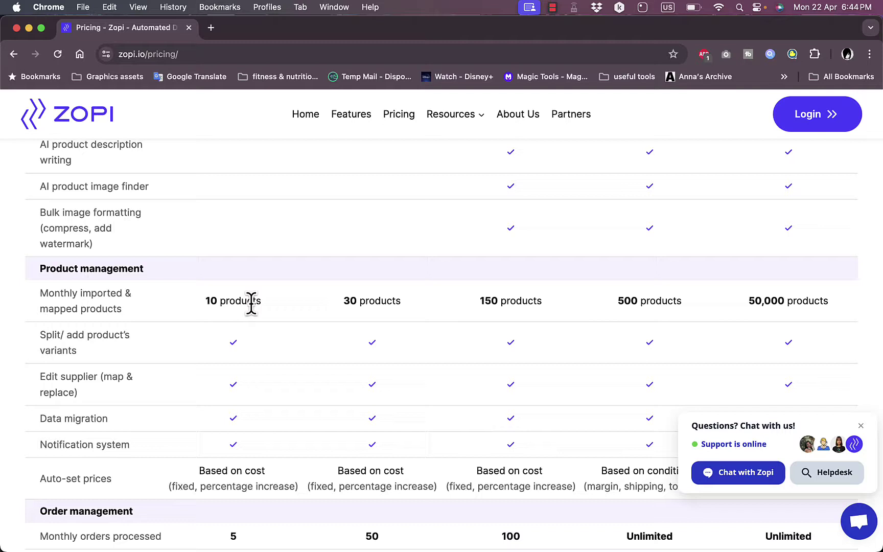
{"action": "scroll", "coordinate": [304, 323], "scroll_direction": "down", "scroll_amount": 10}
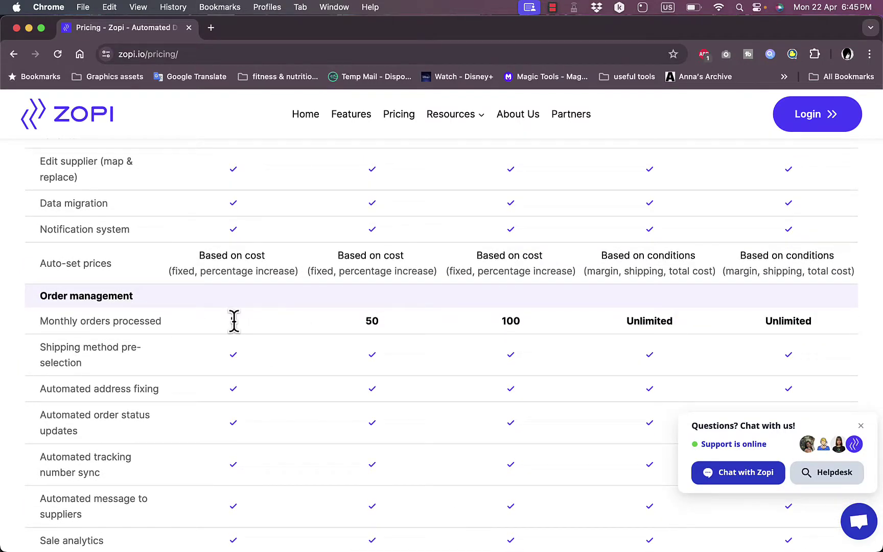
{"action": "scroll", "coordinate": [232, 322], "scroll_direction": "down", "scroll_amount": 2}
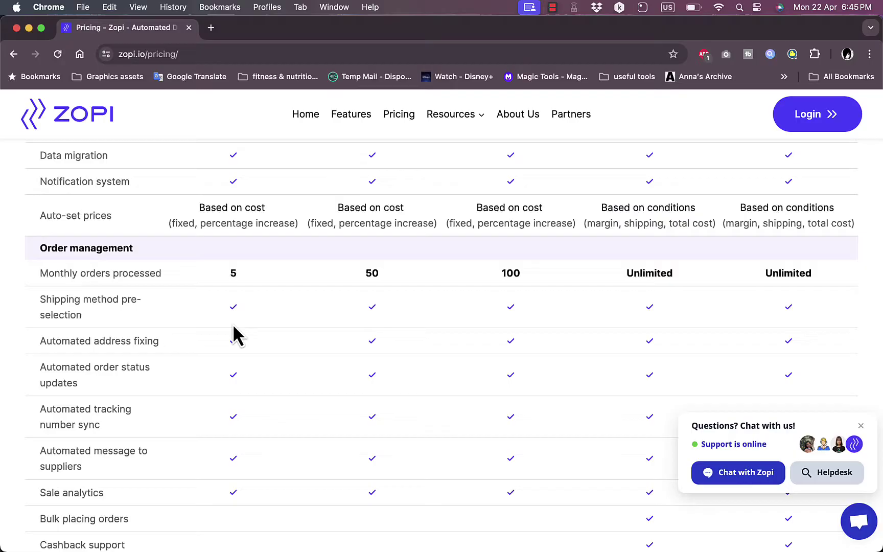
{"action": "scroll", "coordinate": [233, 326], "scroll_direction": "up", "scroll_amount": 12}
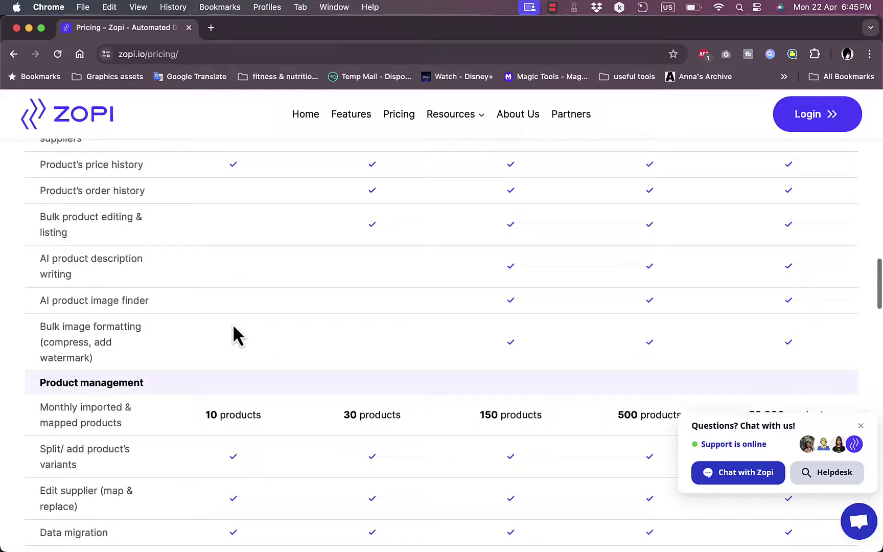
{"action": "scroll", "coordinate": [233, 326], "scroll_direction": "up", "scroll_amount": 3}
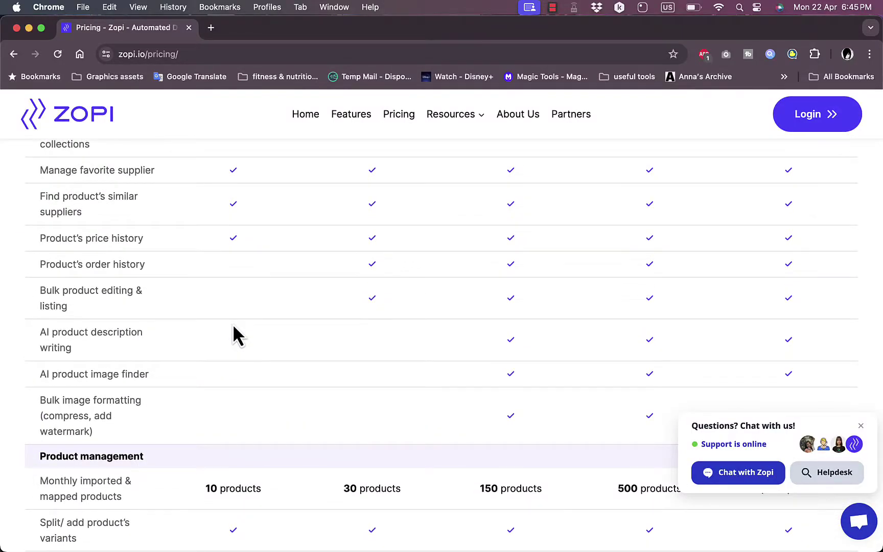
{"action": "scroll", "coordinate": [232, 323], "scroll_direction": "up", "scroll_amount": 20}
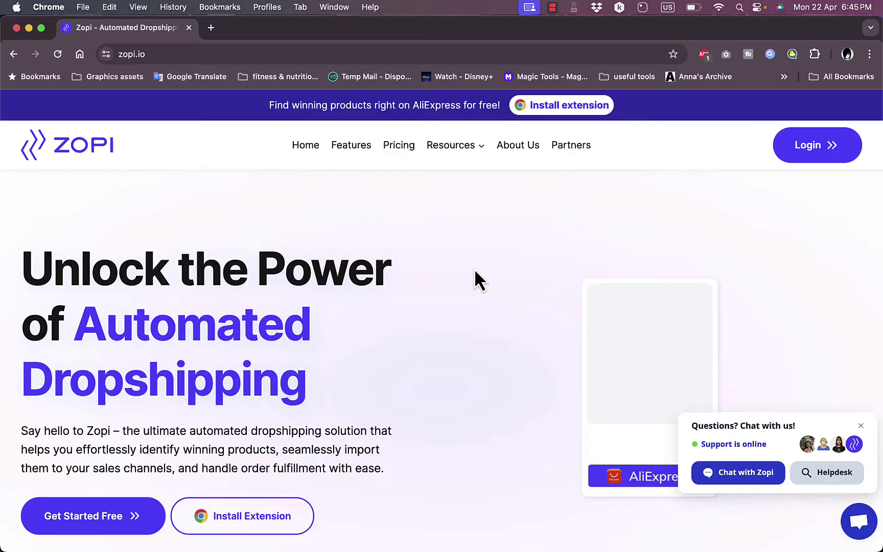
- Use Install Extension to open the AliHunter - AliExpress Dropship Spy (Zopi) Chrome Web Store listing
{"action": "left_click", "coordinate": [554, 108]}
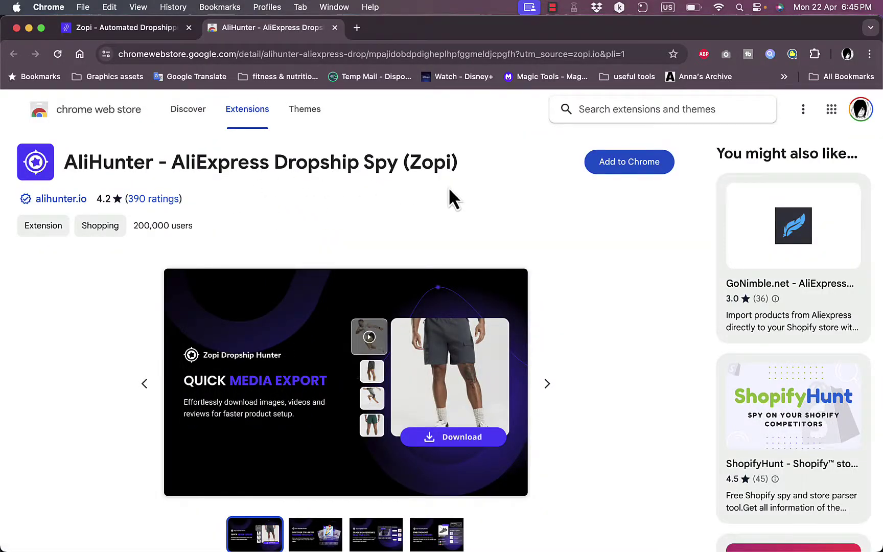
{"action": "scroll", "coordinate": [493, 248], "scroll_direction": "down", "scroll_amount": 5}
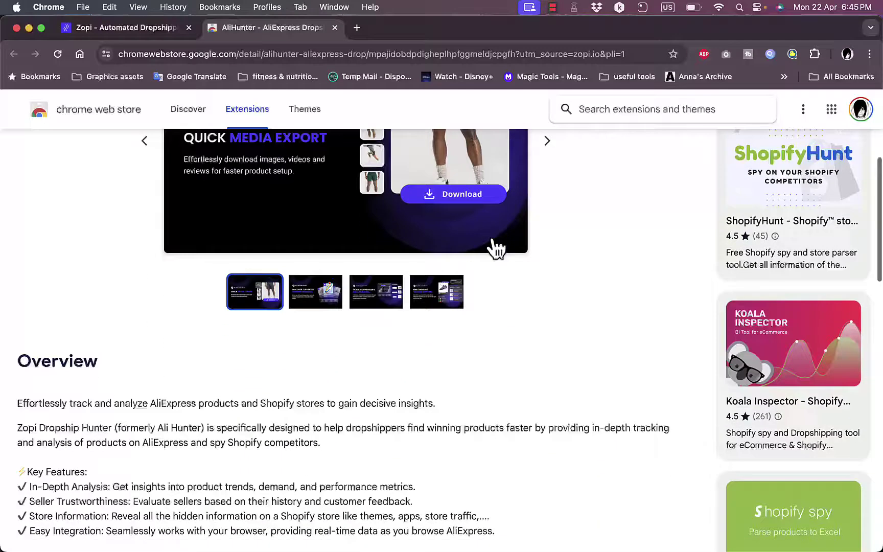
{"action": "scroll", "coordinate": [494, 247], "scroll_direction": "up", "scroll_amount": 3}
- Add AliHunter to Chrome and accept its permissions with Add extension
{"action": "scroll", "coordinate": [573, 232], "scroll_direction": "up", "scroll_amount": 3}
{"action": "left_click", "coordinate": [628, 164]}
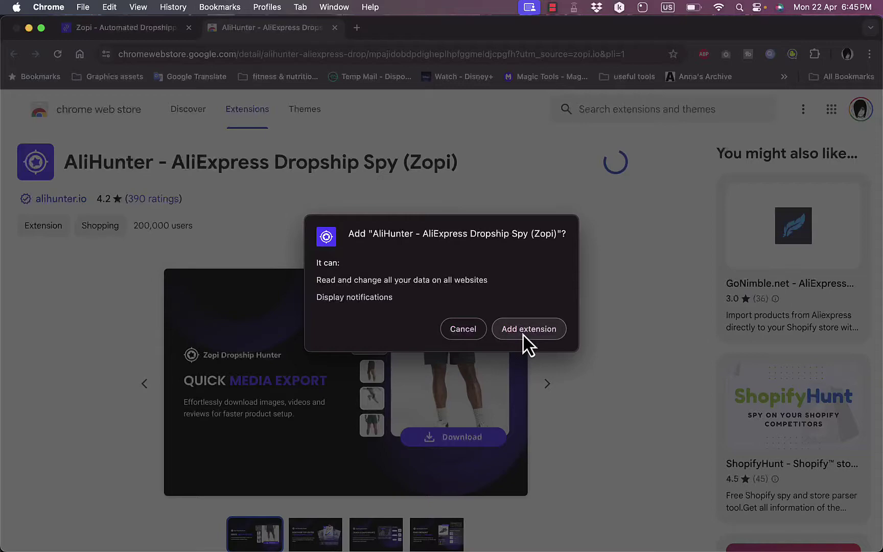
{"action": "left_click", "coordinate": [523, 335]}
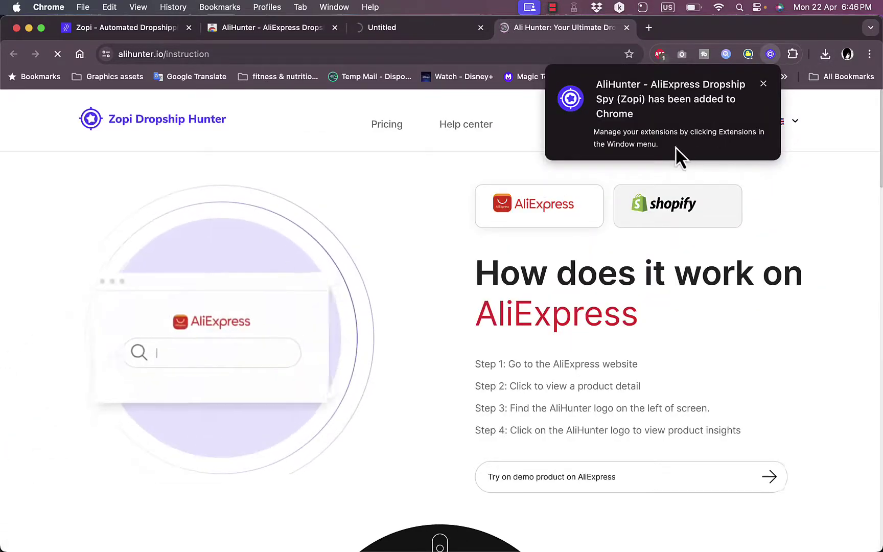
- Dismiss the extension-added popup and close the OneLoyalty Shopify App Store tab
{"action": "left_click", "coordinate": [447, 180]}
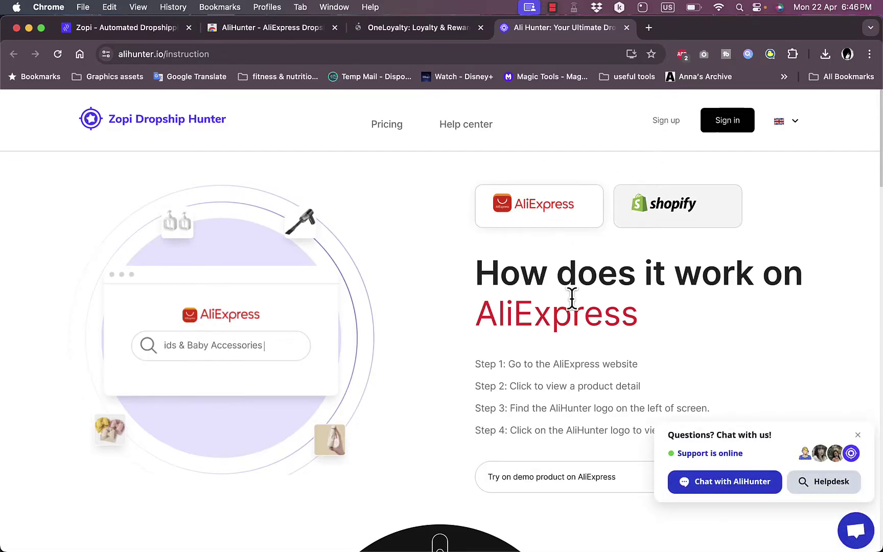
{"action": "left_click", "coordinate": [391, 37]}
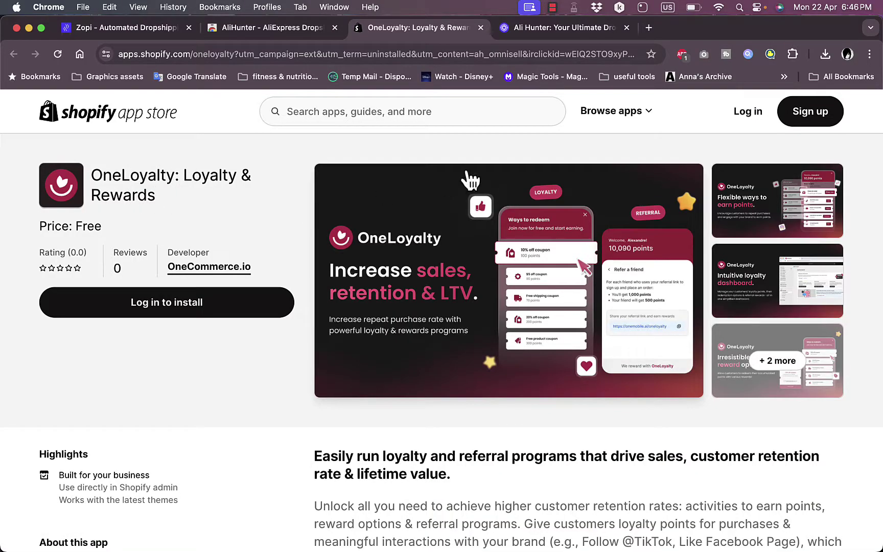
{"action": "left_click", "coordinate": [480, 31]}
- Return through the AliHunter tab to the Zopi website to reach the Zopi Dropshipping install page
{"action": "left_click", "coordinate": [296, 28]}
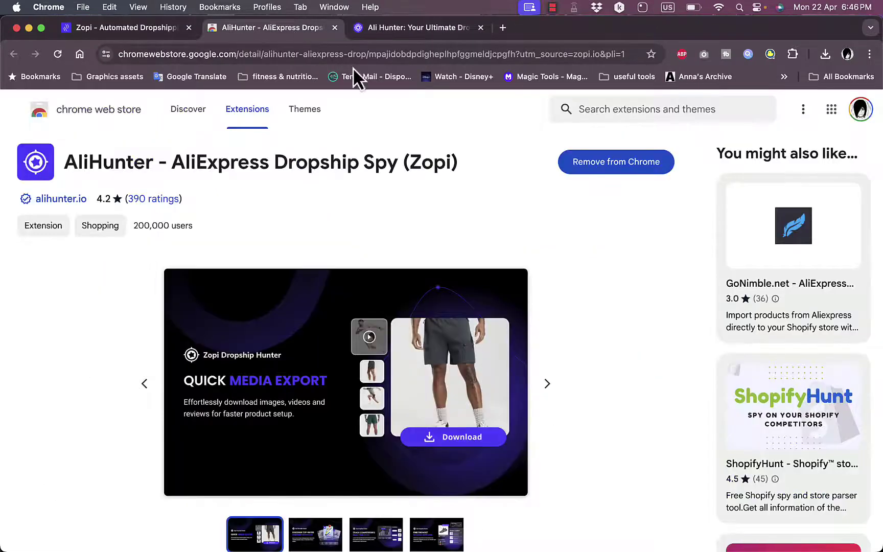
{"action": "left_click", "coordinate": [118, 36]}
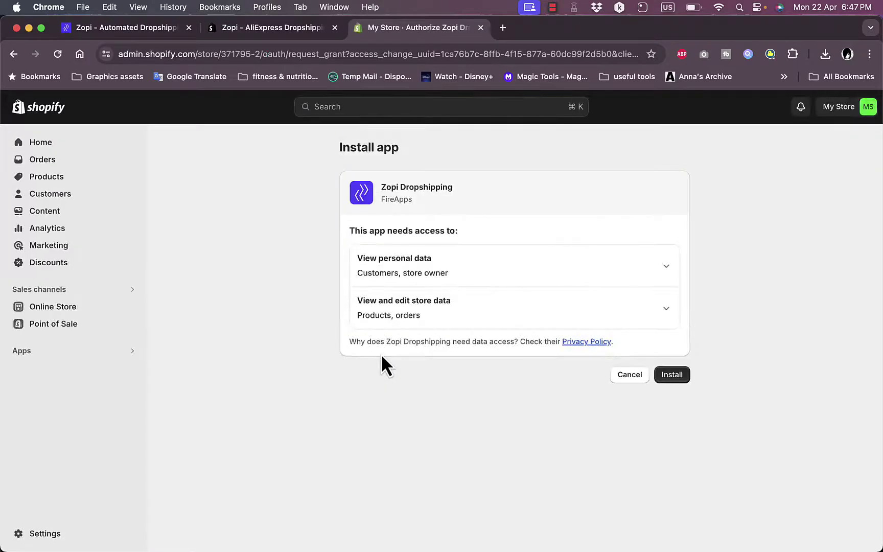
- Install Zopi Dropshipping on the Shopify store and scroll to the plan options
{"action": "left_click", "coordinate": [672, 376]}
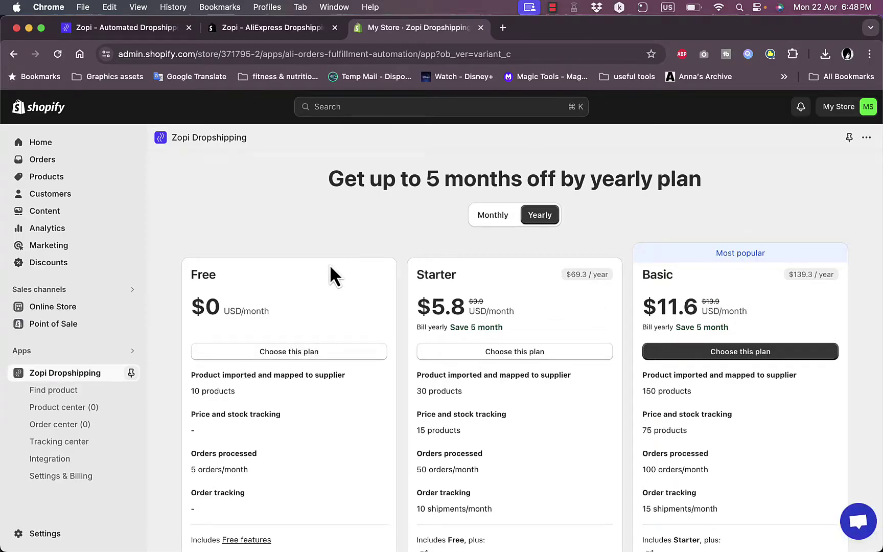
{"action": "scroll", "coordinate": [317, 271], "scroll_direction": "down", "scroll_amount": 2}
- Choose the Free plan, step through the welcome slides, and save English as the language
{"action": "left_click", "coordinate": [294, 287]}
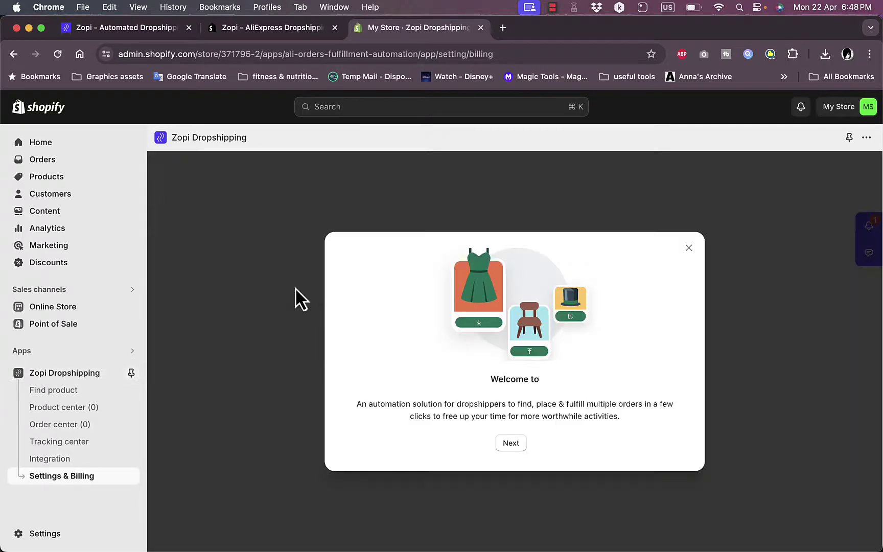
{"action": "left_click", "coordinate": [513, 442]}
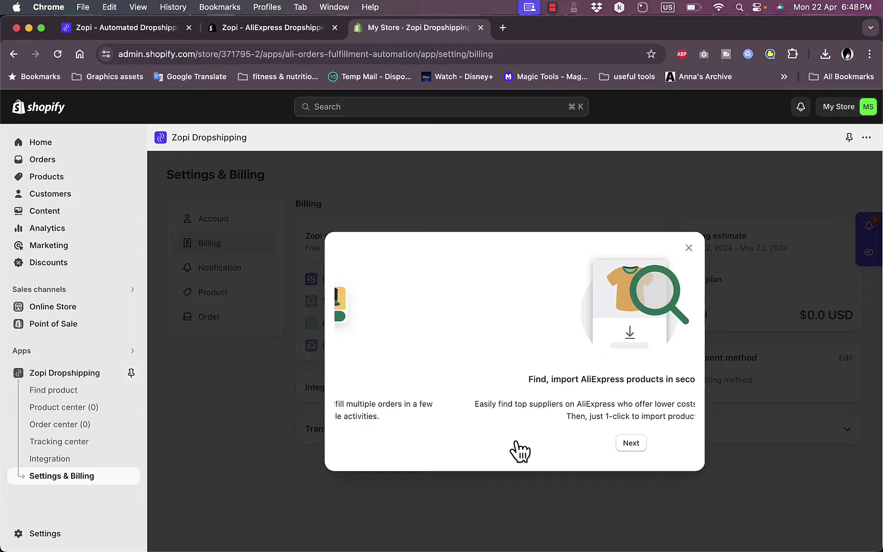
{"action": "left_click", "coordinate": [511, 443]}
{"action": "left_click", "coordinate": [511, 444]}
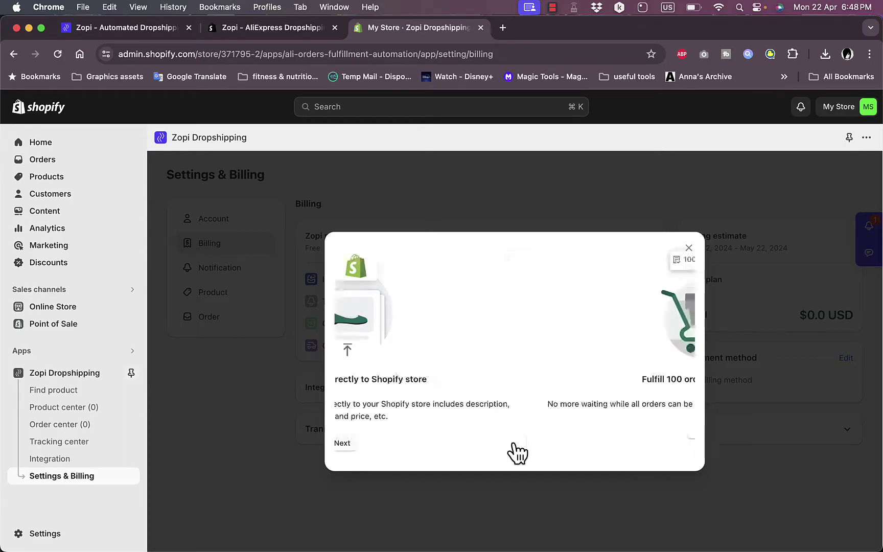
{"action": "left_click", "coordinate": [512, 433]}
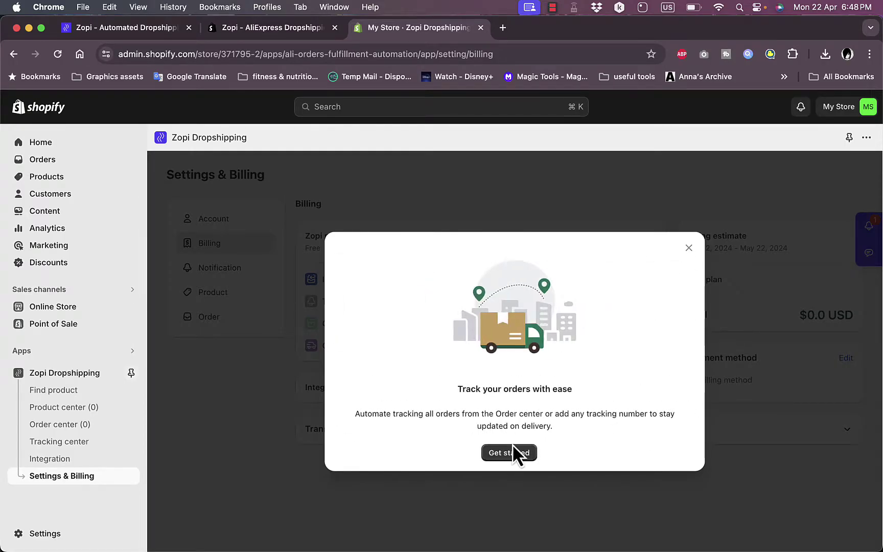
{"action": "left_click", "coordinate": [513, 452]}
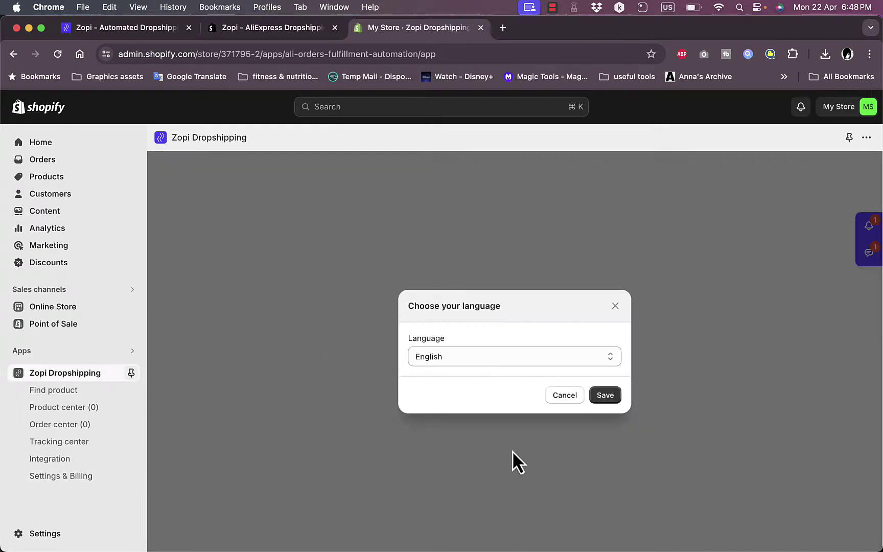
{"action": "left_click", "coordinate": [605, 395]}
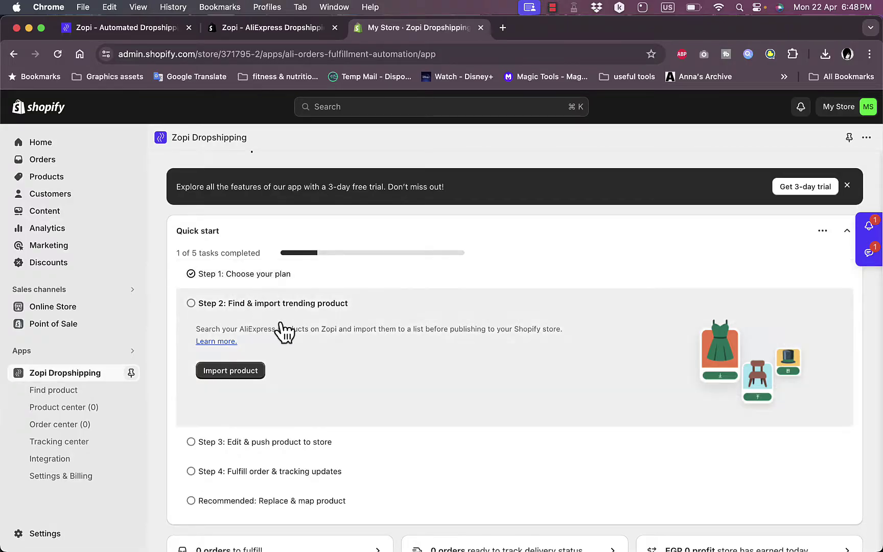
- Open Find product and scroll the trending AliExpress grid down to the Professional Electric Bike
{"action": "left_click", "coordinate": [224, 372]}
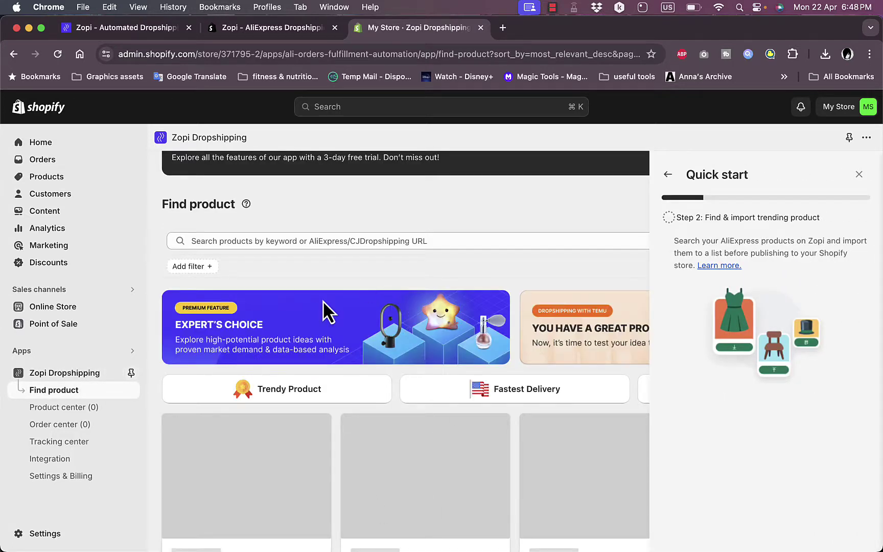
{"action": "scroll", "coordinate": [339, 401], "scroll_direction": "down", "scroll_amount": 3}
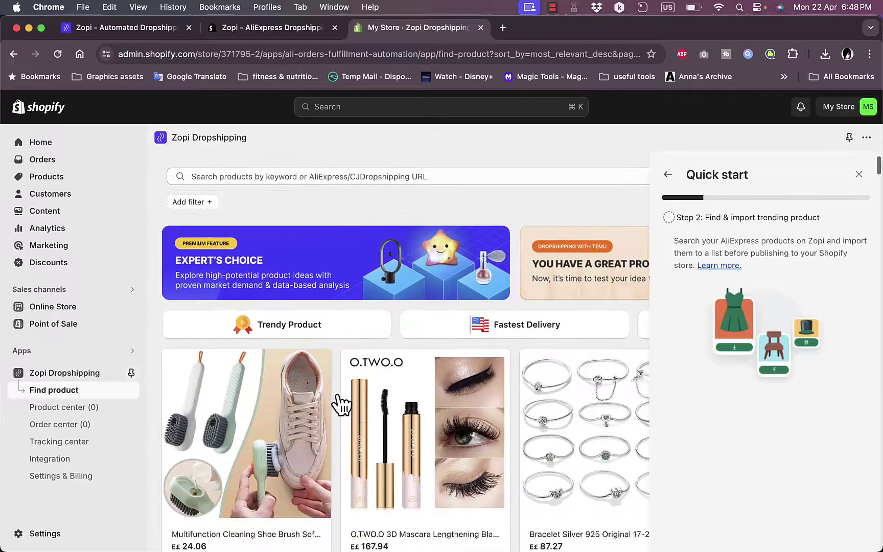
{"action": "scroll", "coordinate": [341, 403], "scroll_direction": "down", "scroll_amount": 5}
{"action": "scroll", "coordinate": [338, 404], "scroll_direction": "up", "scroll_amount": 2}
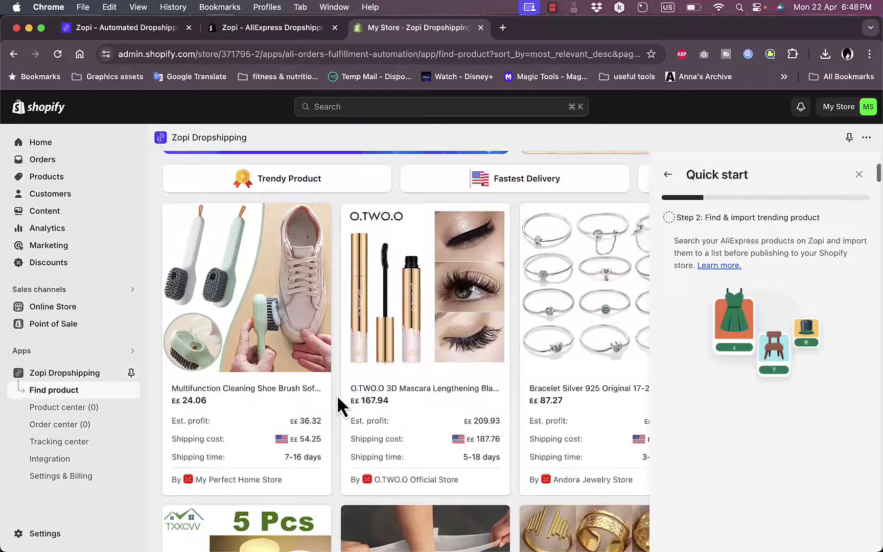
{"action": "scroll", "coordinate": [337, 397], "scroll_direction": "down", "scroll_amount": 5}
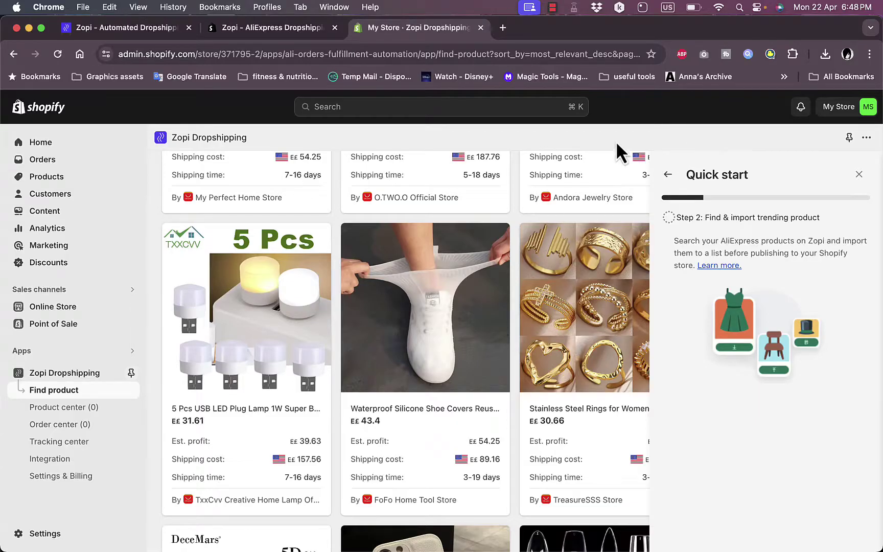
{"action": "mouse_move", "coordinate": [451, 272]}
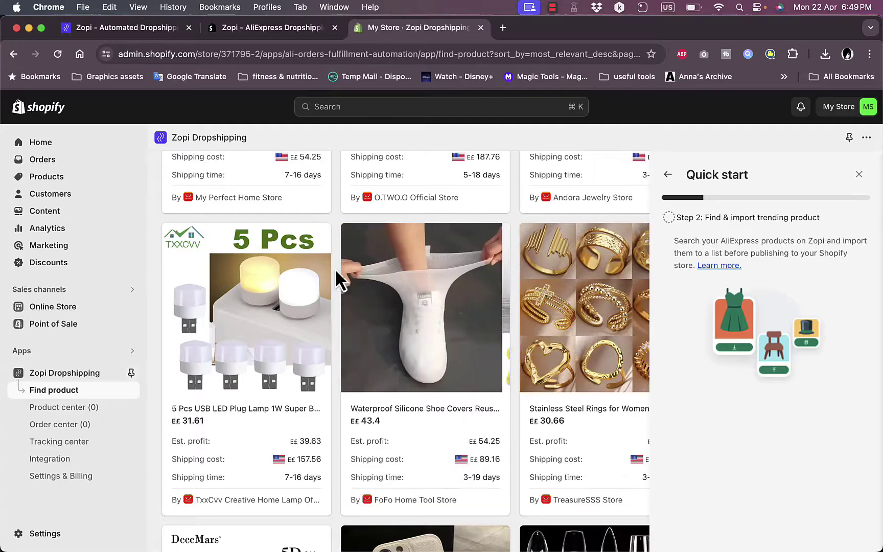
{"action": "scroll", "coordinate": [335, 268], "scroll_direction": "down", "scroll_amount": 3}
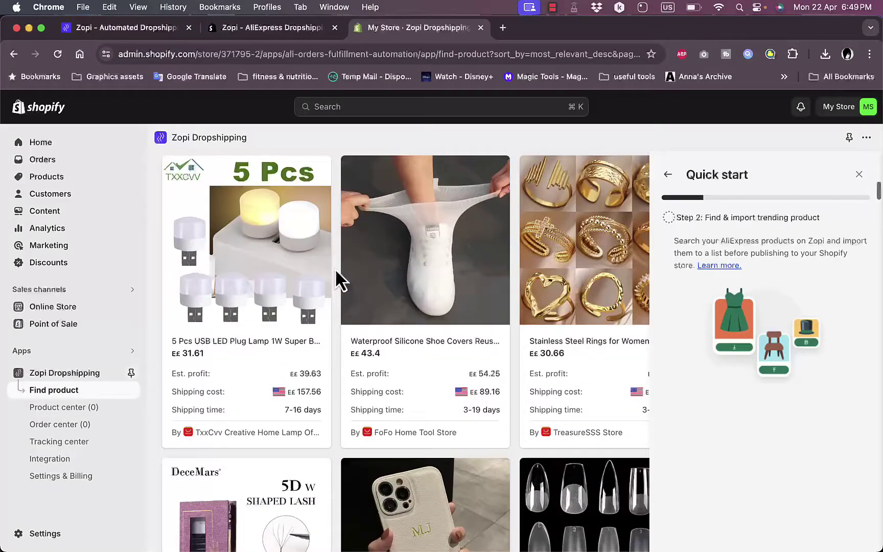
{"action": "scroll", "coordinate": [396, 278], "scroll_direction": "down", "scroll_amount": 3}
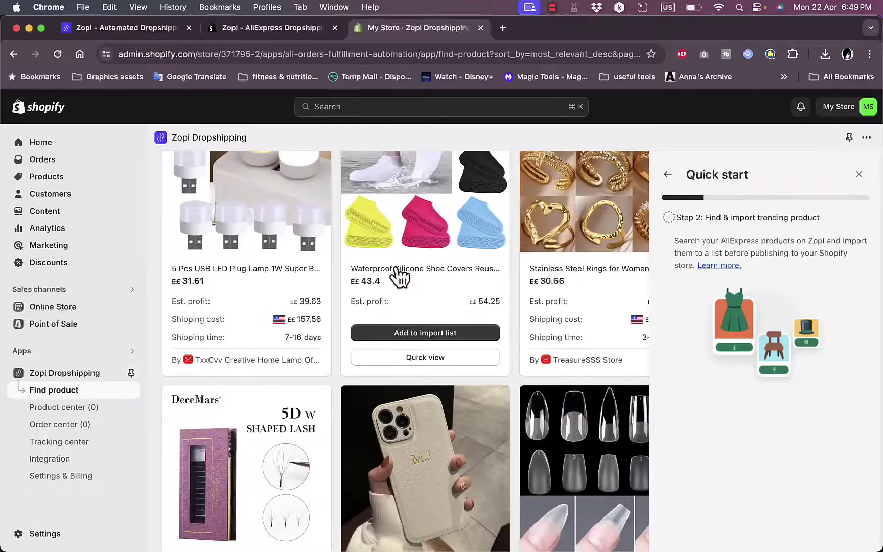
{"action": "scroll", "coordinate": [400, 278], "scroll_direction": "down", "scroll_amount": 20}
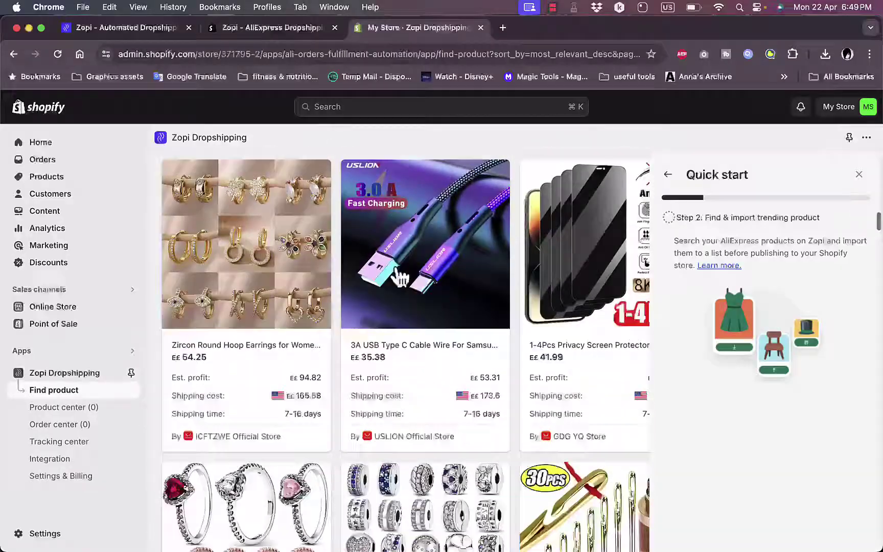
{"action": "scroll", "coordinate": [400, 277], "scroll_direction": "down", "scroll_amount": 20}
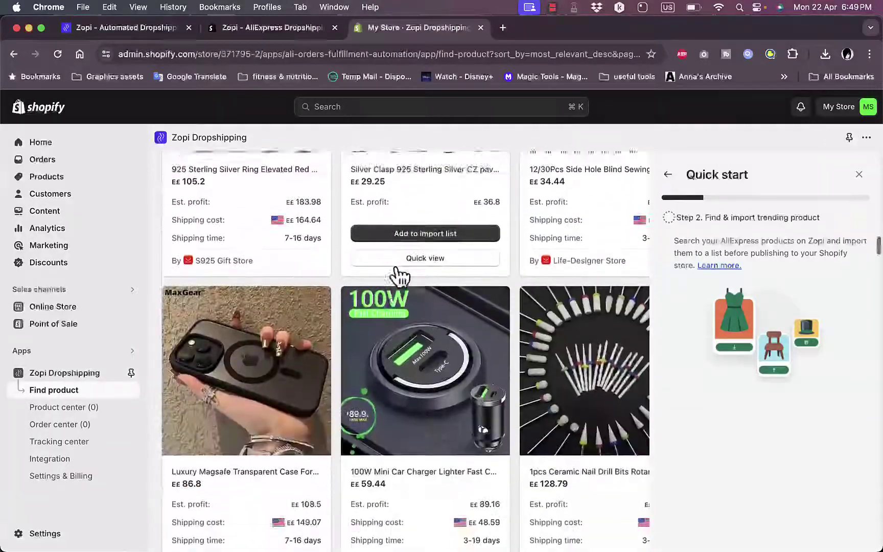
{"action": "scroll", "coordinate": [400, 278], "scroll_direction": "down", "scroll_amount": 10}
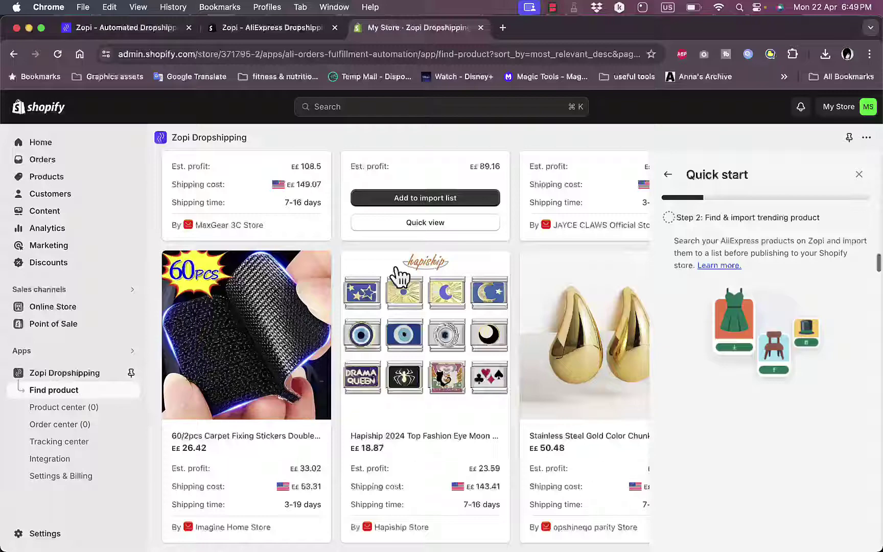
{"action": "scroll", "coordinate": [400, 278], "scroll_direction": "down", "scroll_amount": 15}
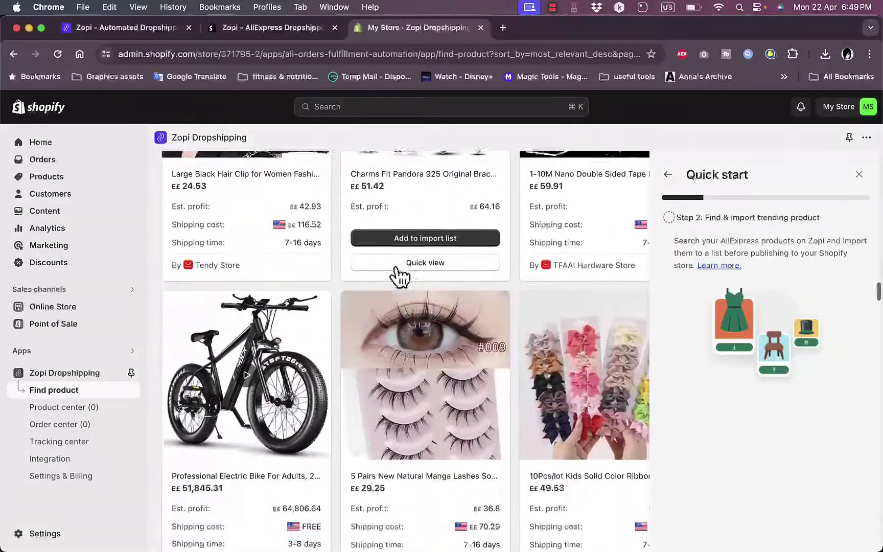
{"action": "scroll", "coordinate": [400, 277], "scroll_direction": "down", "scroll_amount": 3}
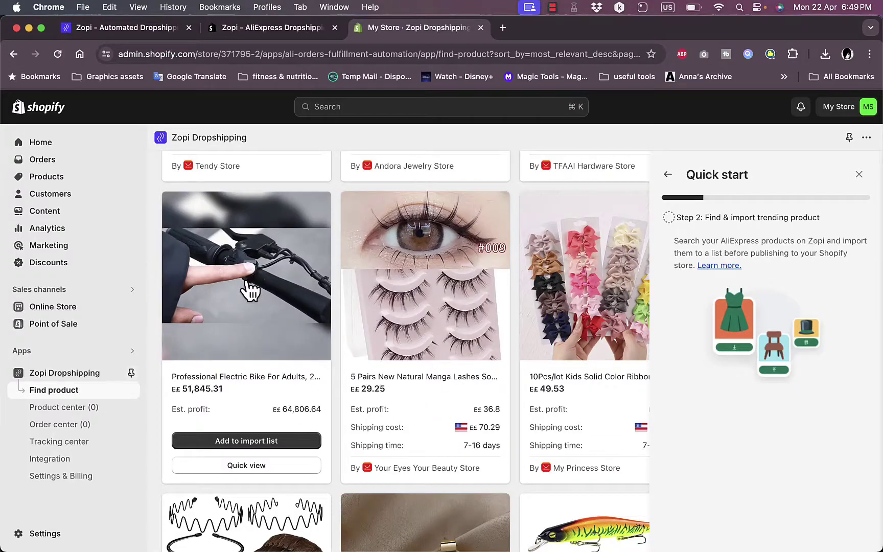
- Quick-view the Professional Electric Bike, then open its E£51,845.31 product detail page
{"action": "left_click", "coordinate": [235, 465]}
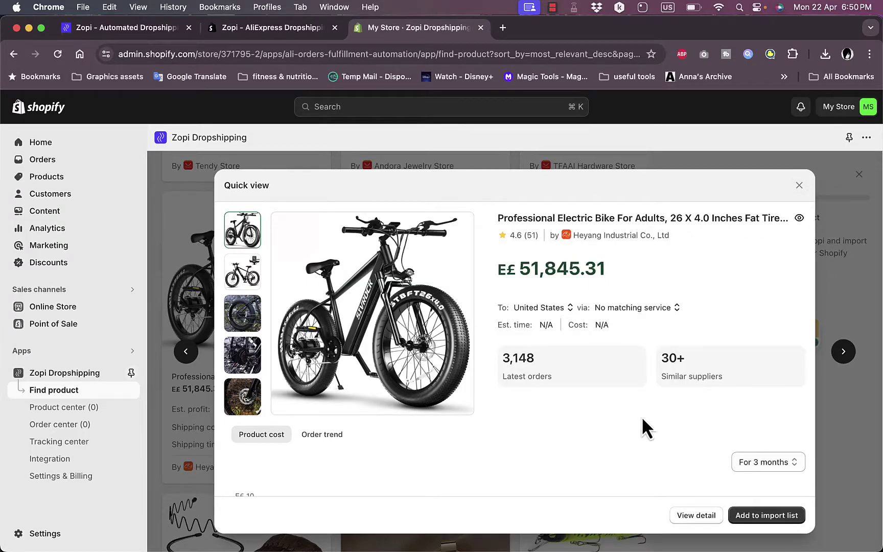
{"action": "left_click", "coordinate": [703, 512]}
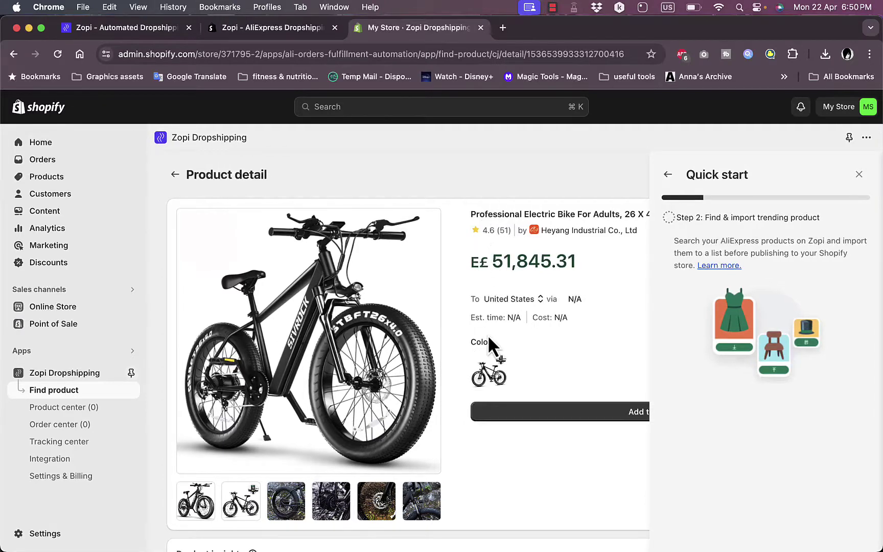
- Scroll through the bike's supplier, product cost, description, 4.6/5 rating and buyer reviews, then back up
{"action": "scroll", "coordinate": [487, 342], "scroll_direction": "down", "scroll_amount": 10}
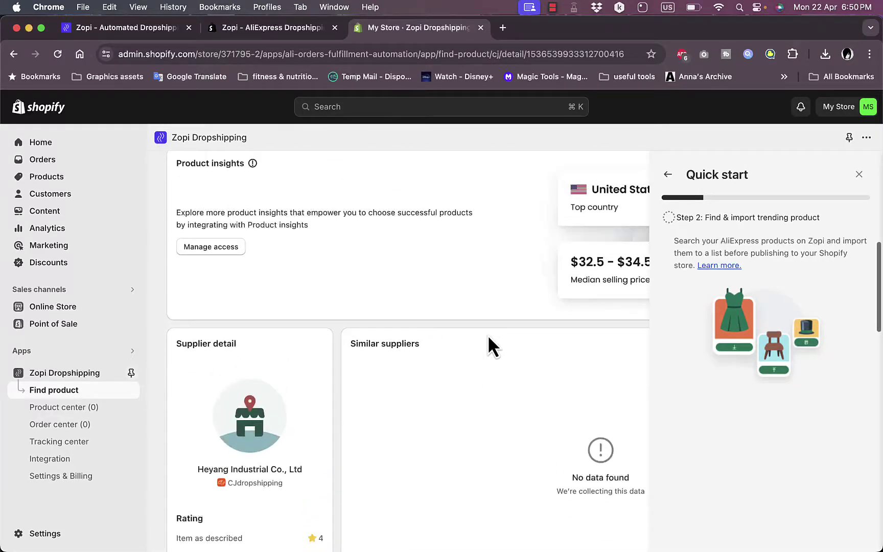
{"action": "scroll", "coordinate": [435, 317], "scroll_direction": "down", "scroll_amount": 9}
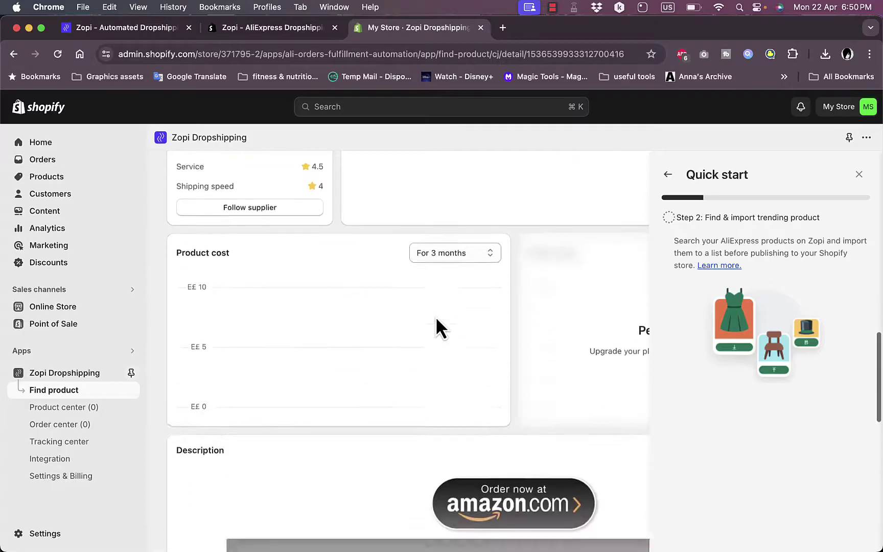
{"action": "scroll", "coordinate": [435, 317], "scroll_direction": "down", "scroll_amount": 8}
{"action": "scroll", "coordinate": [435, 317], "scroll_direction": "up", "scroll_amount": 4}
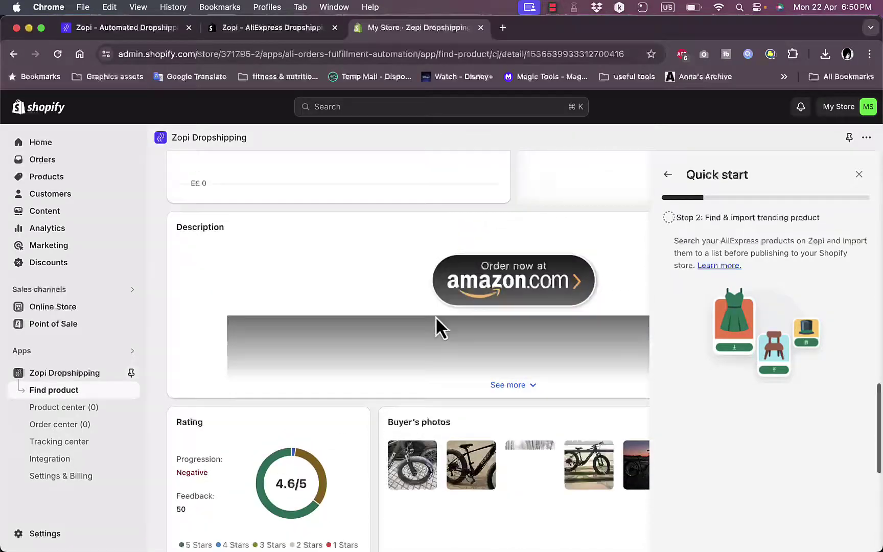
{"action": "scroll", "coordinate": [435, 317], "scroll_direction": "up", "scroll_amount": 6}
{"action": "scroll", "coordinate": [435, 316], "scroll_direction": "down", "scroll_amount": 12}
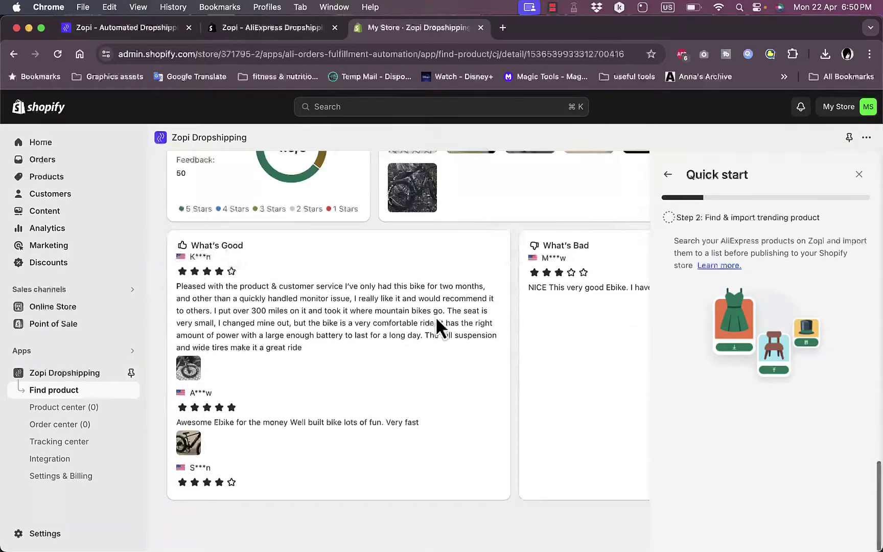
{"action": "scroll", "coordinate": [435, 317], "scroll_direction": "down", "scroll_amount": 10}
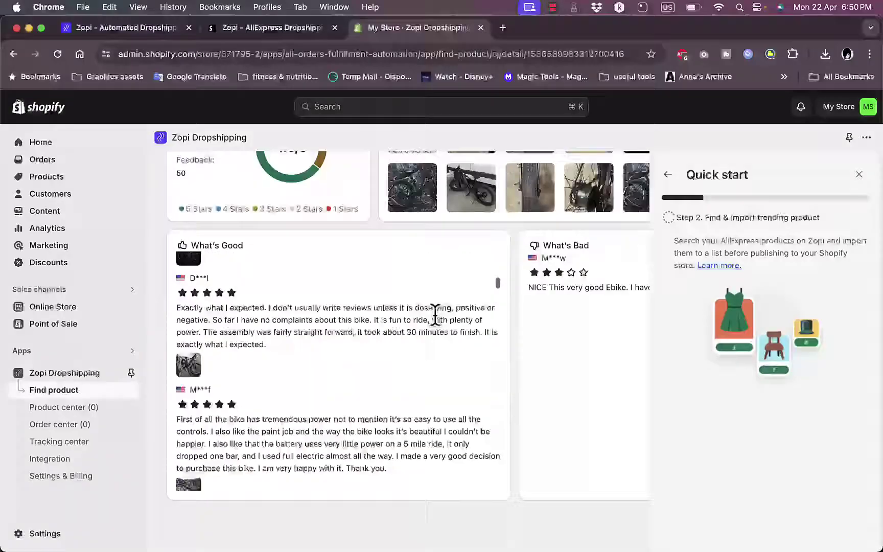
{"action": "scroll", "coordinate": [435, 316], "scroll_direction": "up", "scroll_amount": 15}
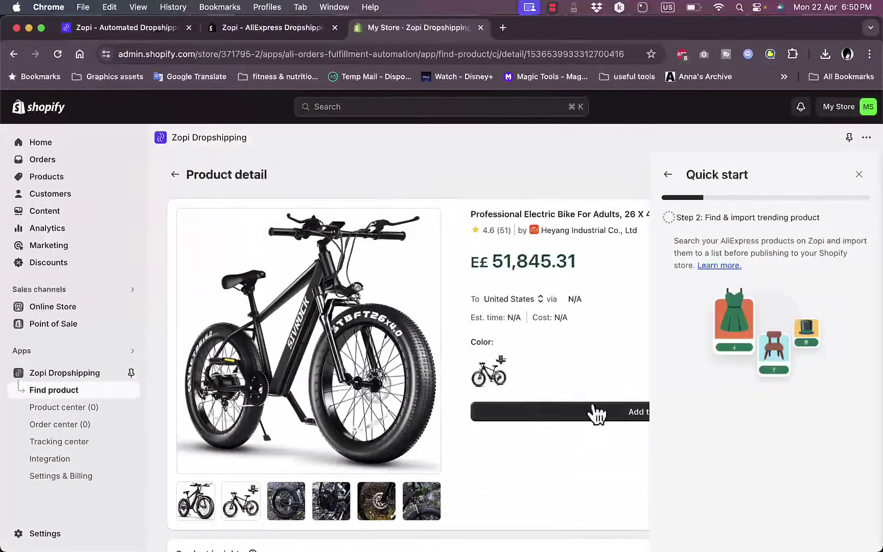
- Close the quick start guide, add the Professional Electric Bike to the import list, and view Product center
{"action": "left_click", "coordinate": [858, 176]}
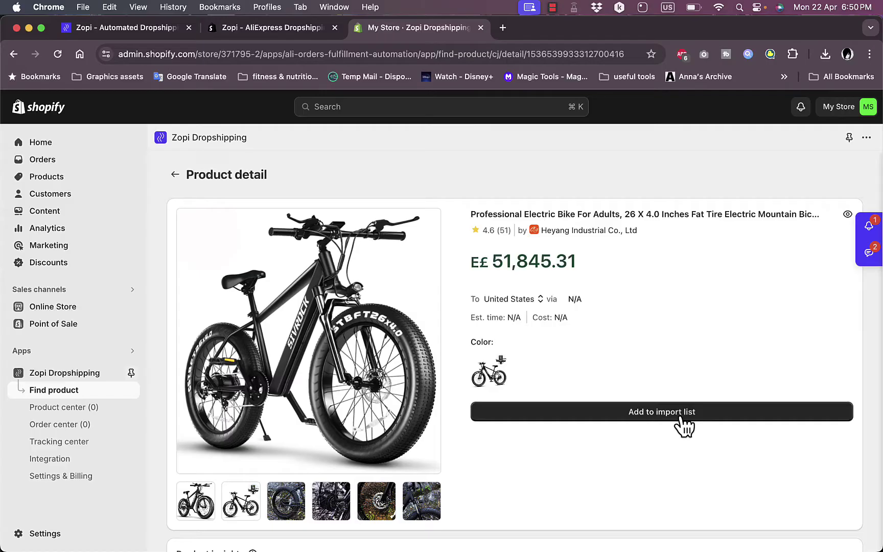
{"action": "left_click", "coordinate": [680, 417]}
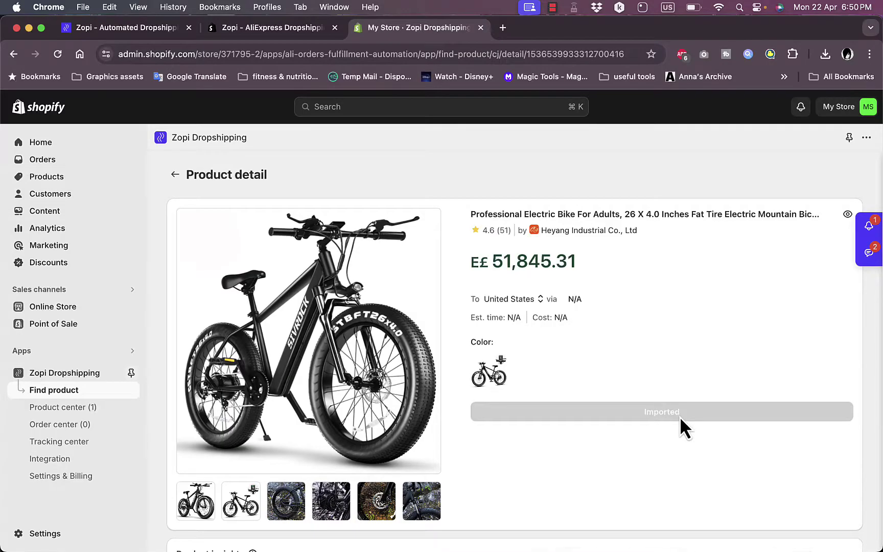
{"action": "left_click", "coordinate": [55, 408]}
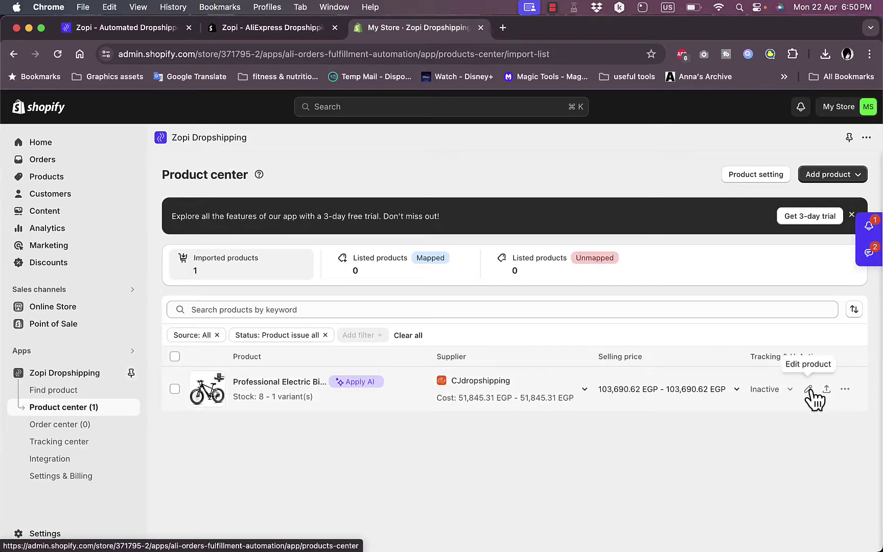
- Open the imported bike in the editor and delete the title text from 'For' to the end
{"action": "left_click", "coordinate": [721, 373]}
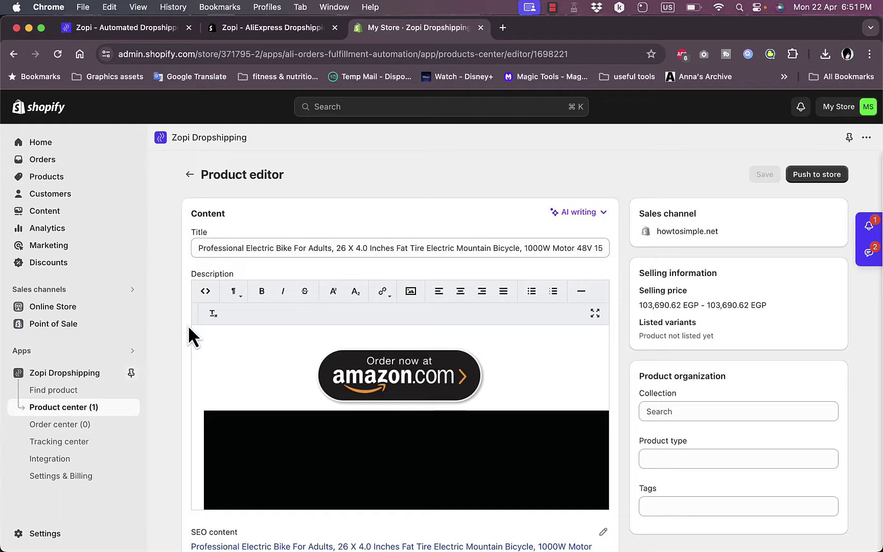
{"action": "left_click", "coordinate": [289, 248]}
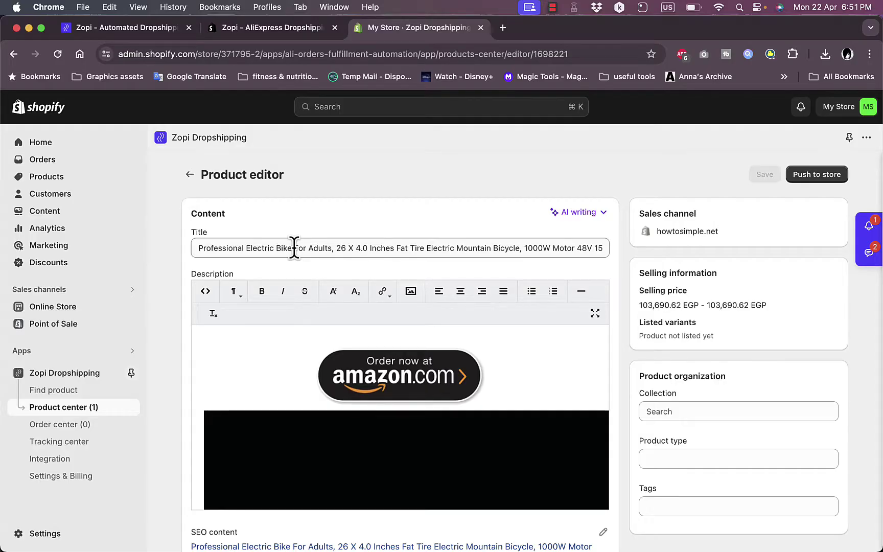
{"action": "left_click_drag", "start_coordinate": [293, 247], "coordinate": [691, 252]}
{"action": "key", "text": "BackSpace"}
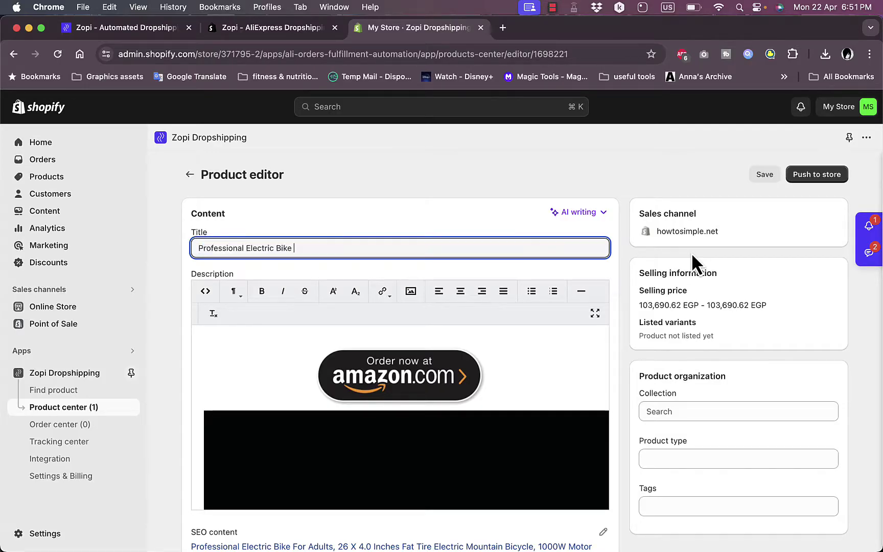
- Scroll past the description, SEO content and images to the Supplier's variants table
{"action": "scroll", "coordinate": [381, 350], "scroll_direction": "down", "scroll_amount": 3}
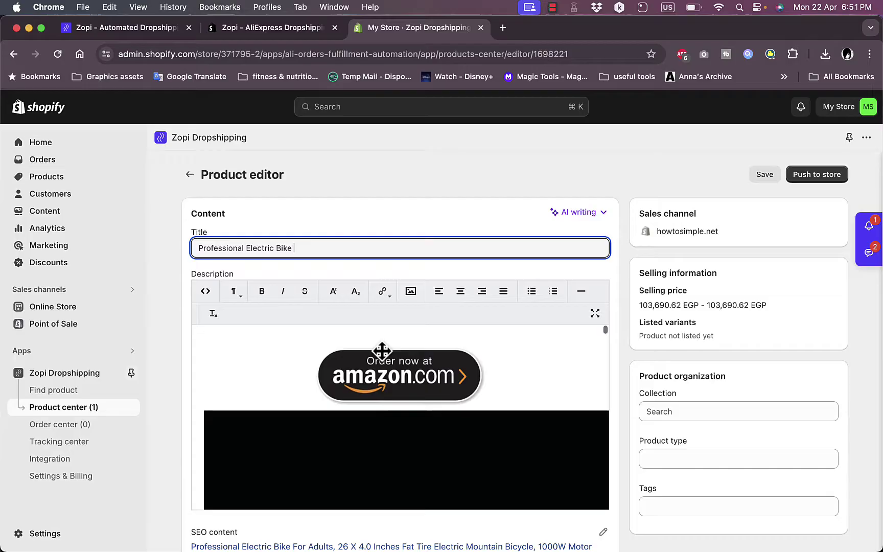
{"action": "scroll", "coordinate": [382, 350], "scroll_direction": "down", "scroll_amount": 10}
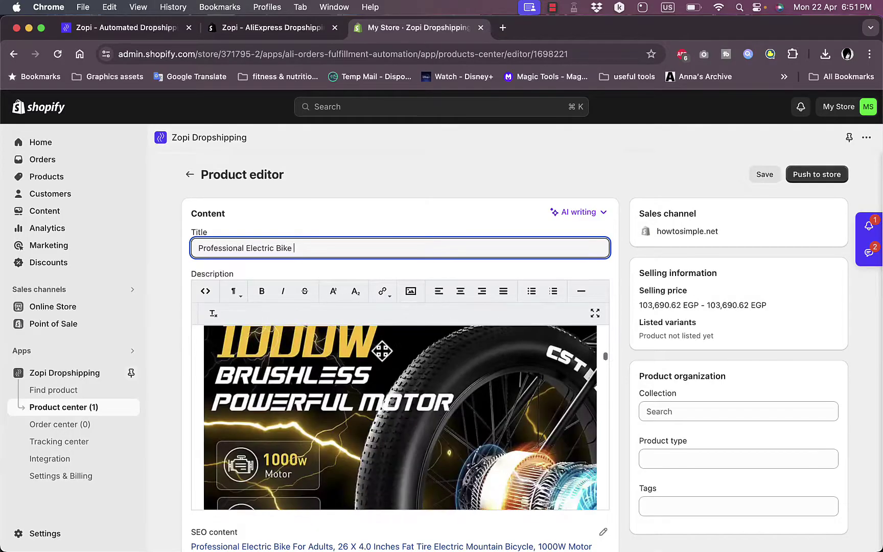
{"action": "scroll", "coordinate": [382, 350], "scroll_direction": "down", "scroll_amount": 10}
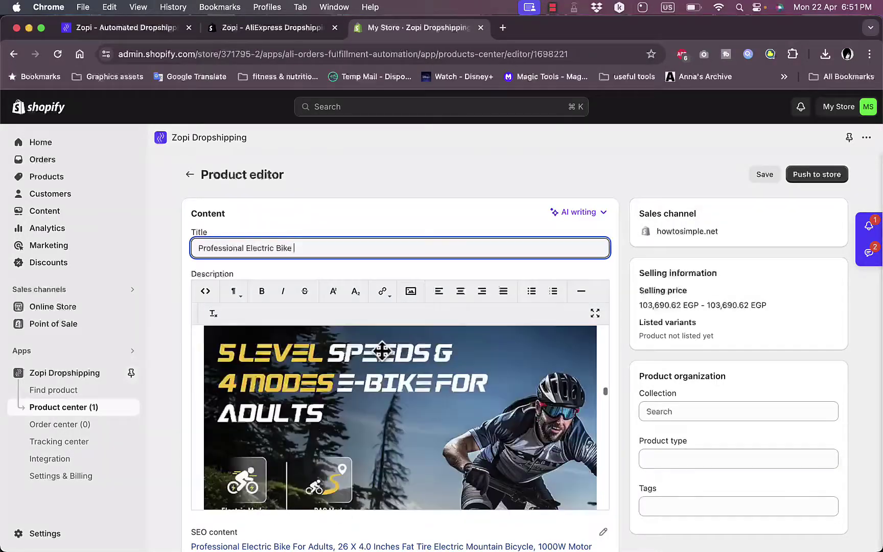
{"action": "scroll", "coordinate": [492, 306], "scroll_direction": "down", "scroll_amount": 10}
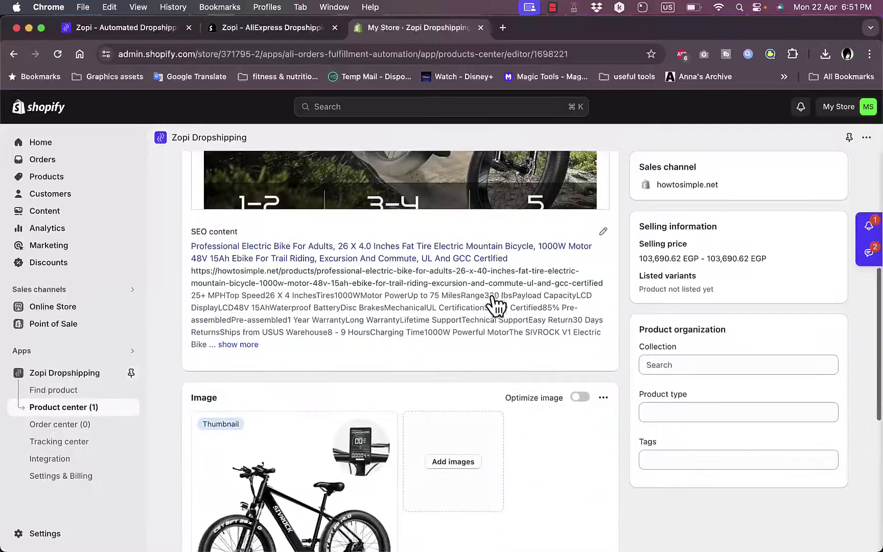
{"action": "scroll", "coordinate": [492, 306], "scroll_direction": "down", "scroll_amount": 3}
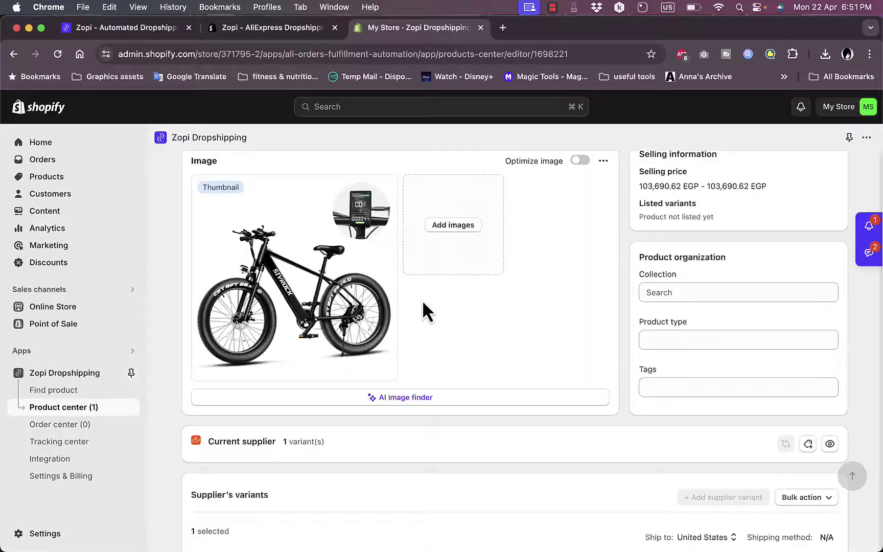
{"action": "scroll", "coordinate": [423, 310], "scroll_direction": "down", "scroll_amount": 3}
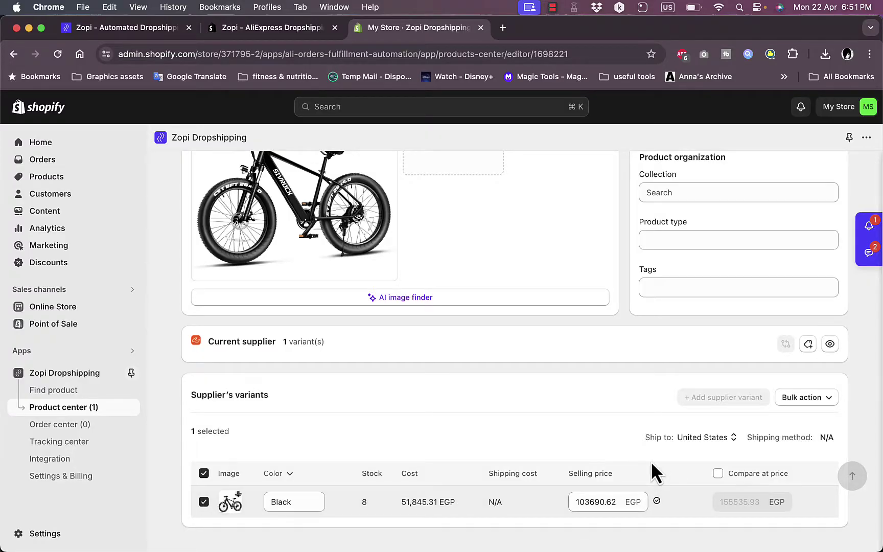
- Enable a 120000 EGP compare-at price and set the Black variant's selling price to 100000 EGP
{"action": "left_click", "coordinate": [725, 477]}
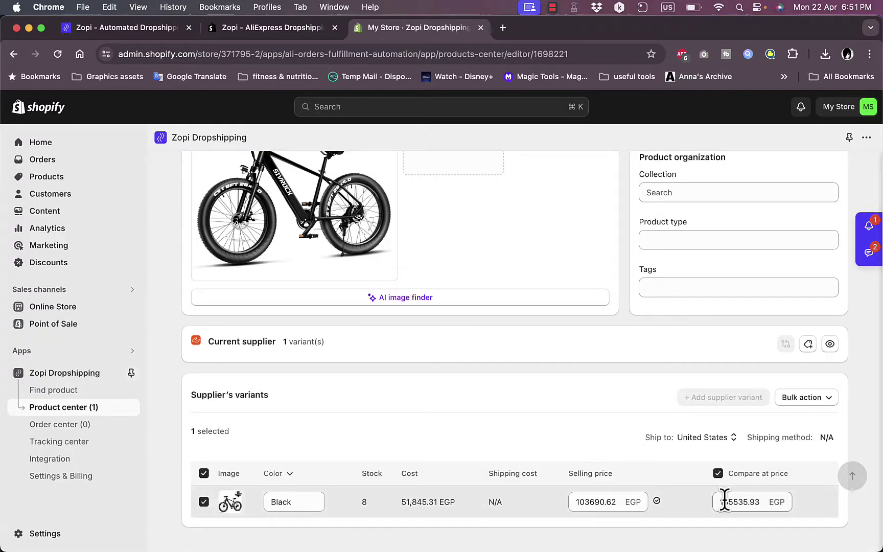
{"action": "left_click", "coordinate": [724, 501]}
{"action": "key", "text": "super+a"}
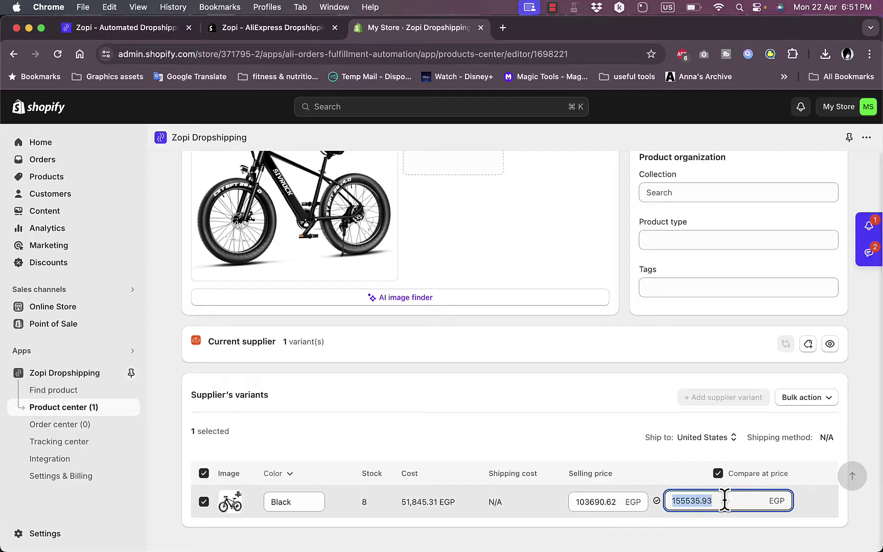
{"action": "type", "text": "120000"}
{"action": "left_click", "coordinate": [585, 501]}
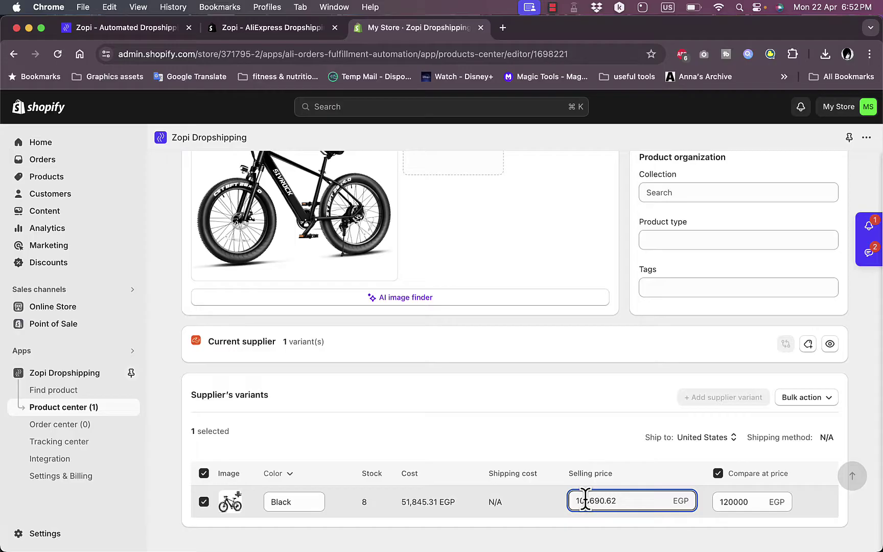
{"action": "key", "text": "super+a"}
{"action": "type", "text": "10"}
{"action": "left_click", "coordinate": [536, 449]}
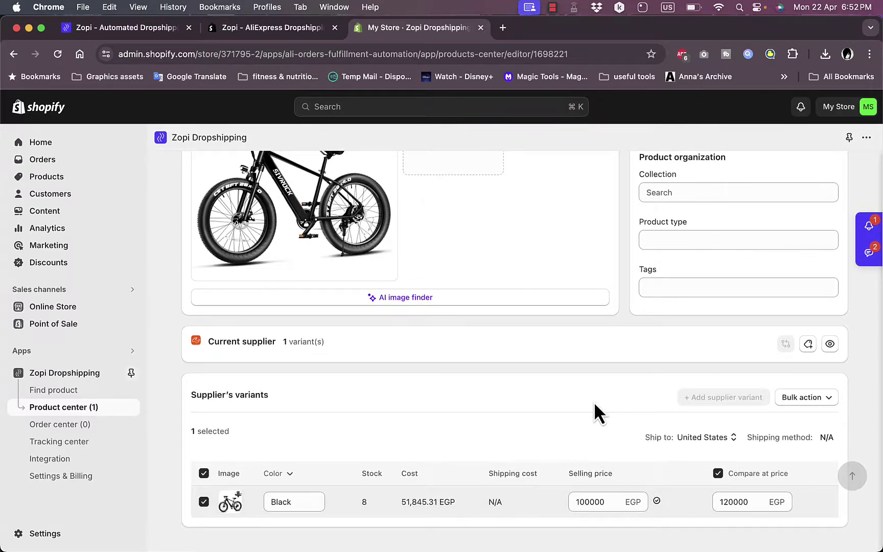
{"action": "scroll", "coordinate": [498, 421], "scroll_direction": "up", "scroll_amount": 5}
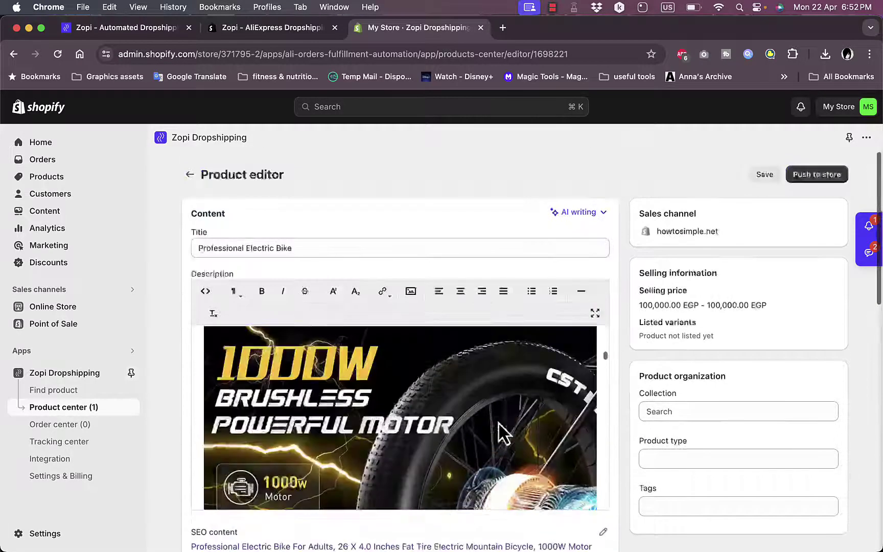
- Save the bike, push it to the store with 'Continue selling when out of stock' off, and open Products
{"action": "left_click", "coordinate": [764, 174]}
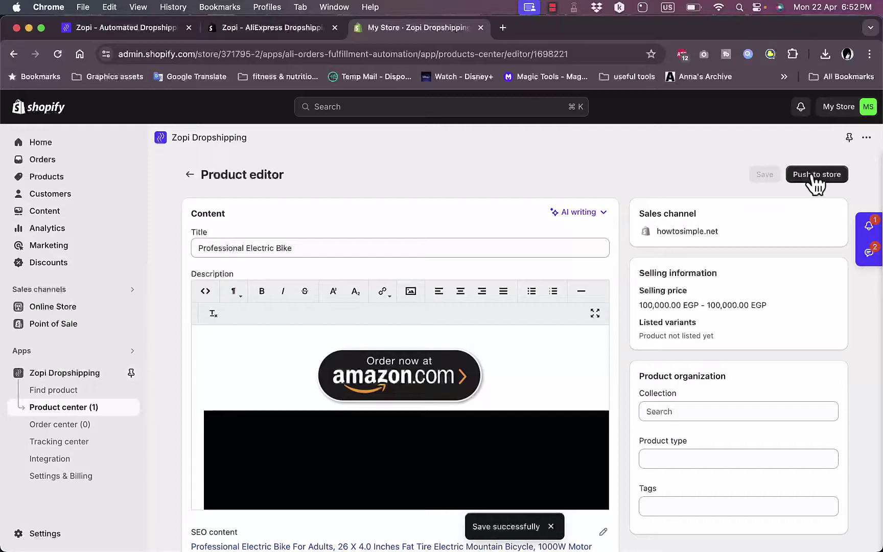
{"action": "left_click", "coordinate": [817, 174]}
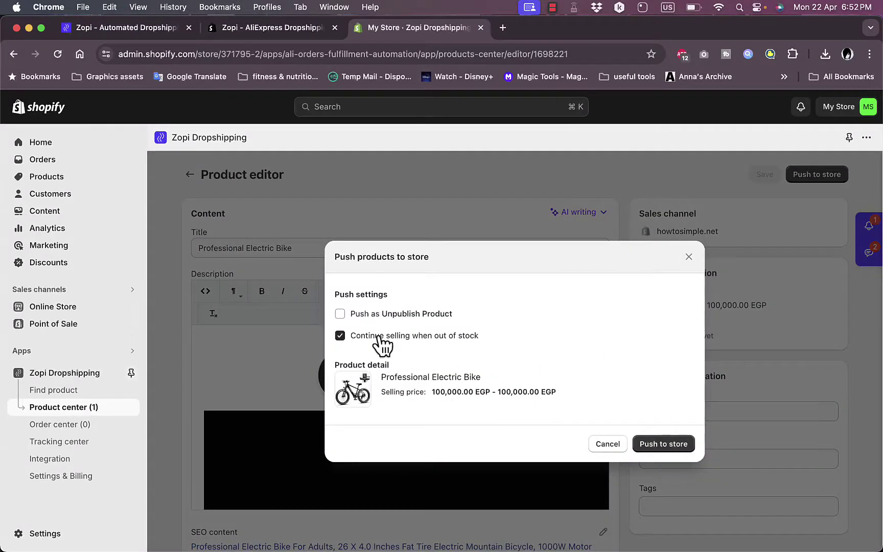
{"action": "left_click", "coordinate": [340, 337]}
{"action": "left_click", "coordinate": [674, 447]}
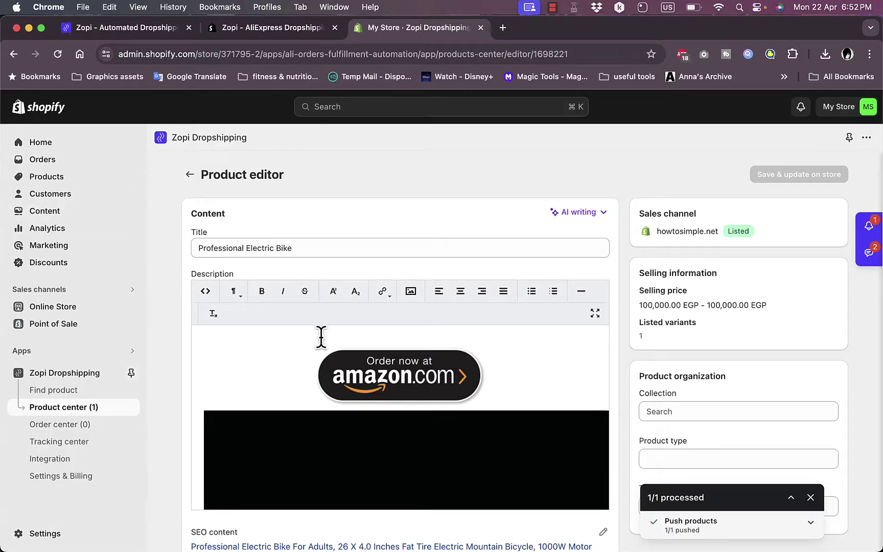
{"action": "left_click", "coordinate": [48, 176]}
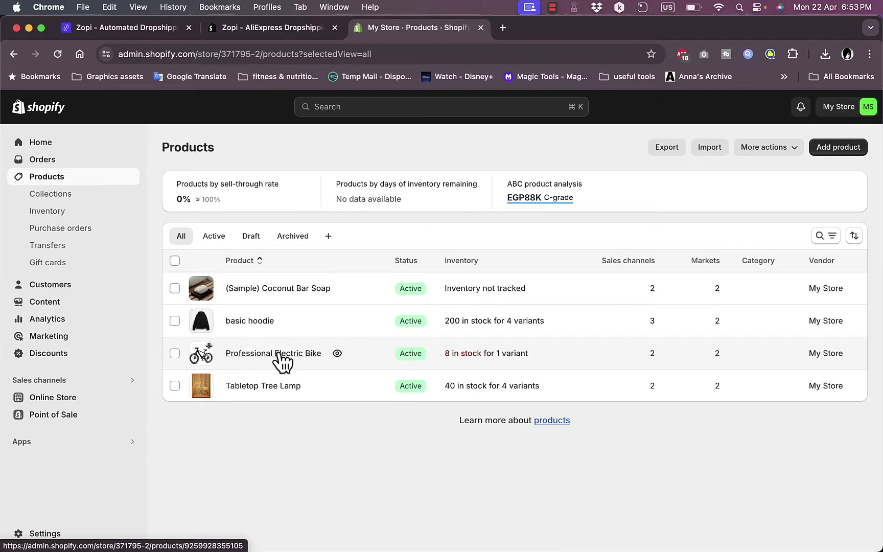
- Open Zopi Dropshipping from Apps, check the empty Order center, then view the Tracking center
{"action": "left_click", "coordinate": [66, 444]}
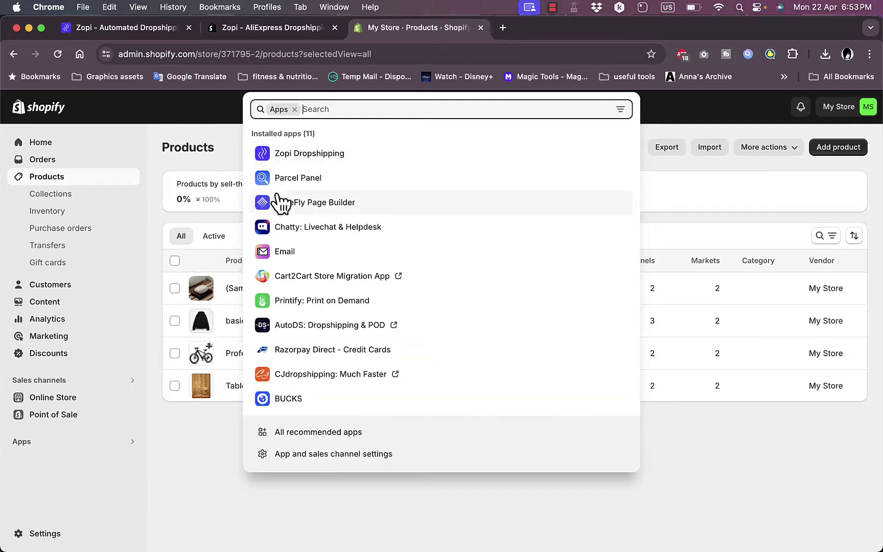
{"action": "left_click", "coordinate": [319, 154]}
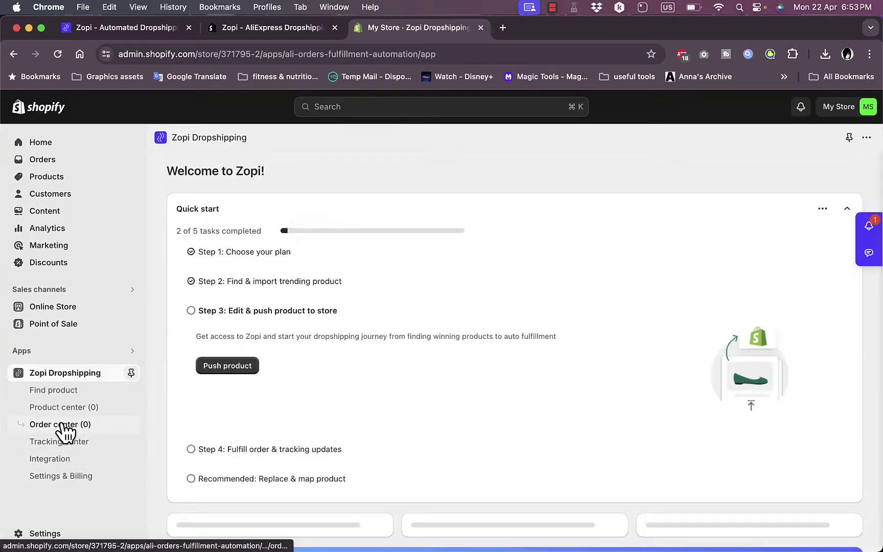
{"action": "left_click", "coordinate": [59, 425]}
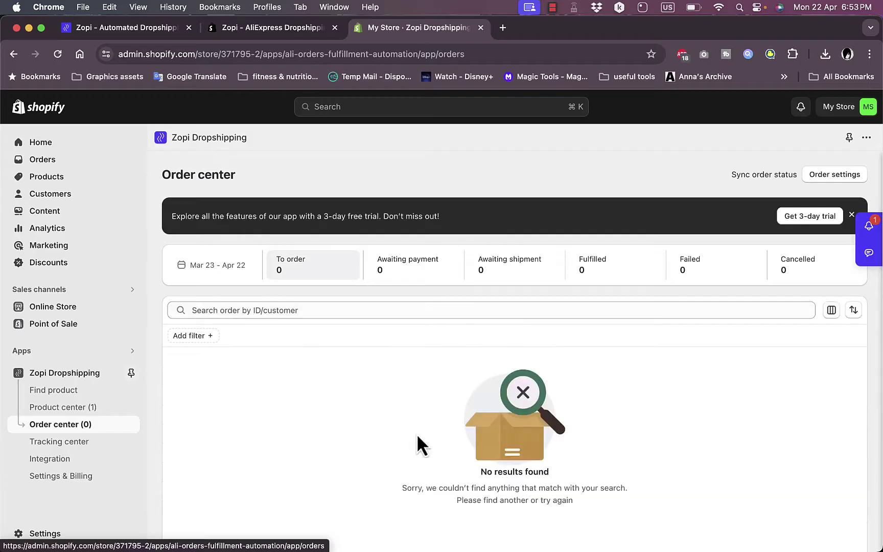
{"action": "scroll", "coordinate": [428, 365], "scroll_direction": "down", "scroll_amount": 3}
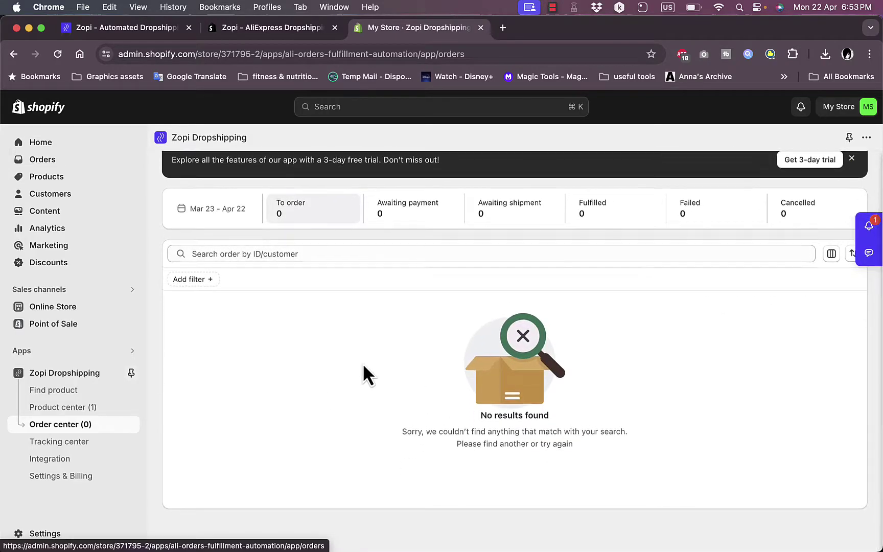
{"action": "left_click", "coordinate": [78, 443]}
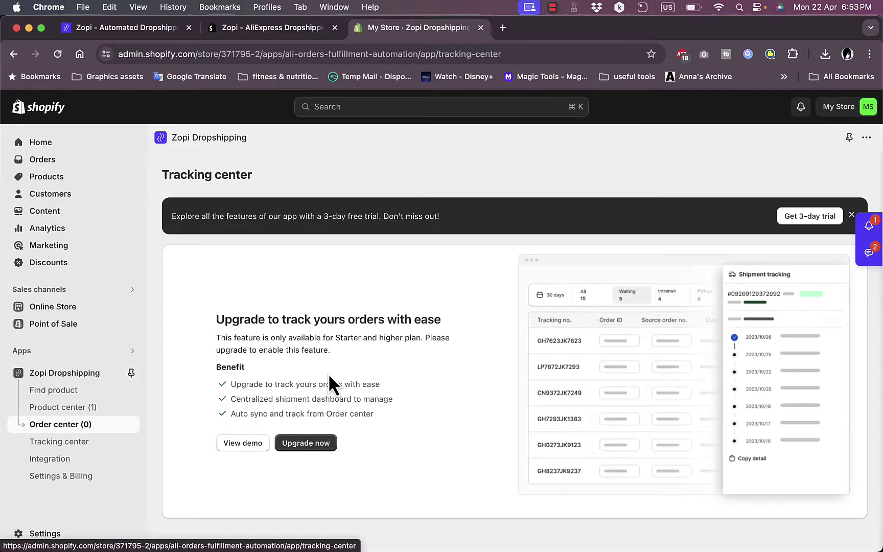
- Browse the Integration page's collection add-ons and partner cards, then try Settings & Billing
{"action": "left_click", "coordinate": [57, 442]}
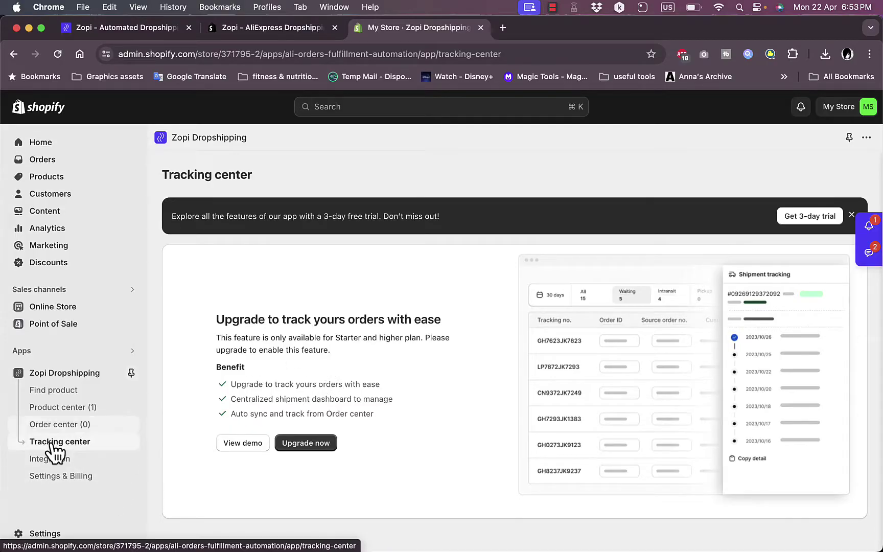
{"action": "left_click", "coordinate": [55, 460]}
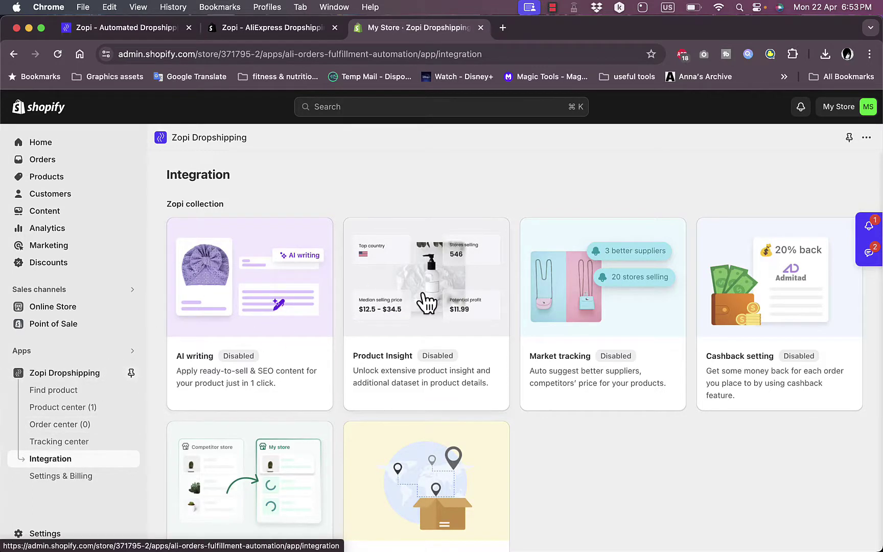
{"action": "scroll", "coordinate": [427, 302], "scroll_direction": "down", "scroll_amount": 5}
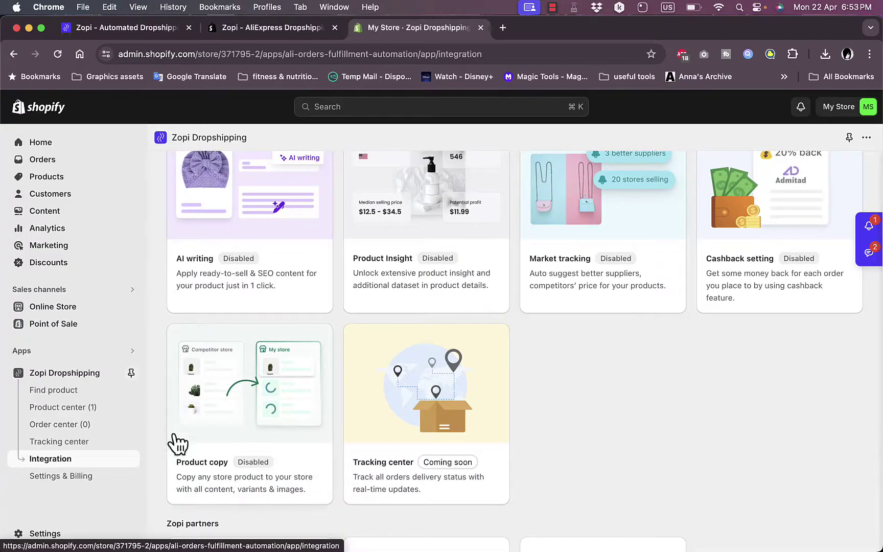
{"action": "scroll", "coordinate": [163, 447], "scroll_direction": "down", "scroll_amount": 5}
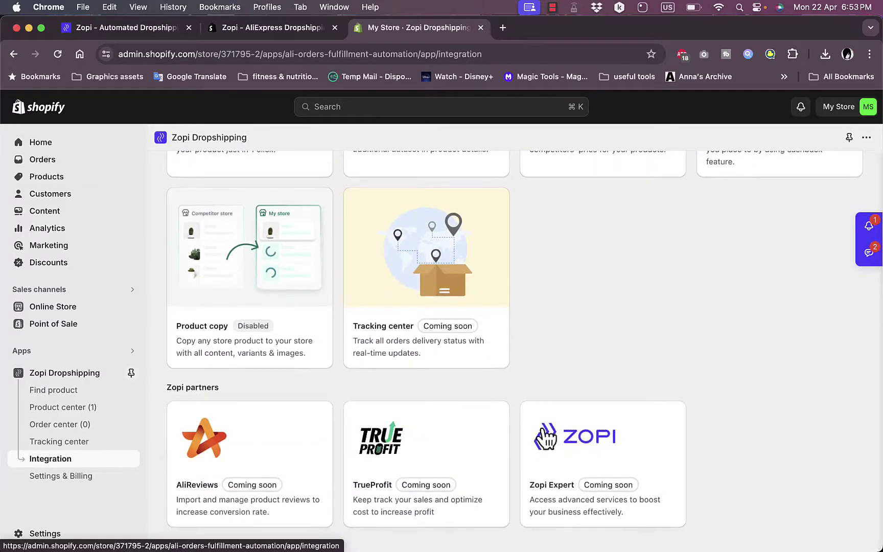
{"action": "left_click", "coordinate": [71, 470]}
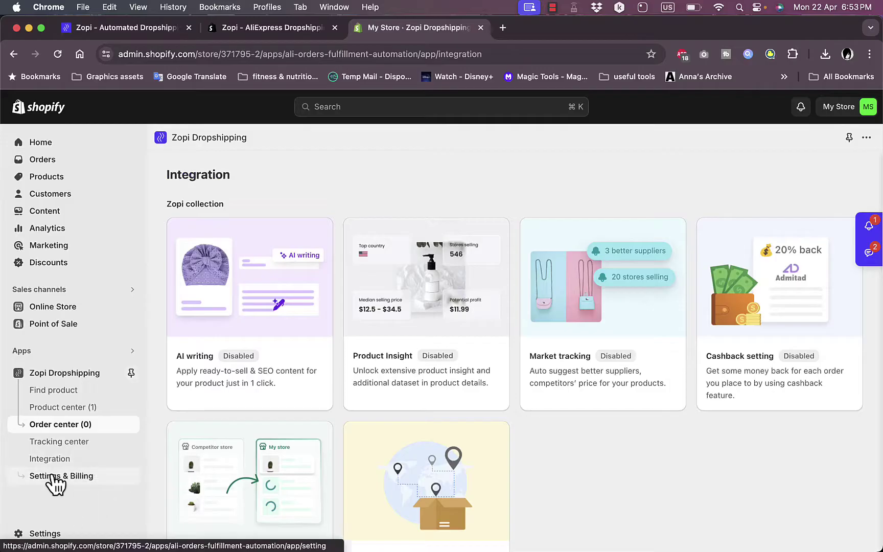